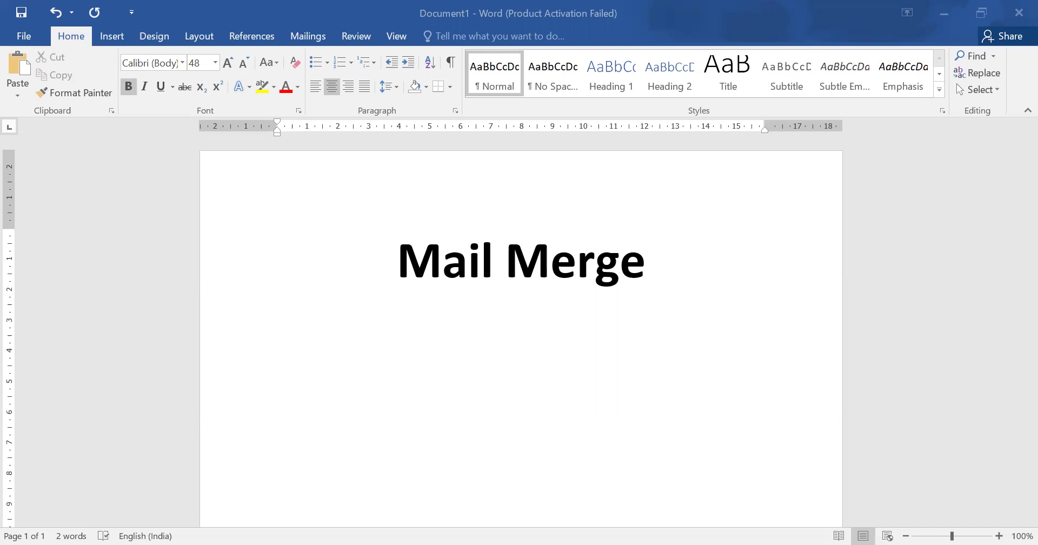
Click into the Word document holding the bold 48 pt 'Mail Merge' heading.
{"action": "left_click", "coordinate": [616, 524]}
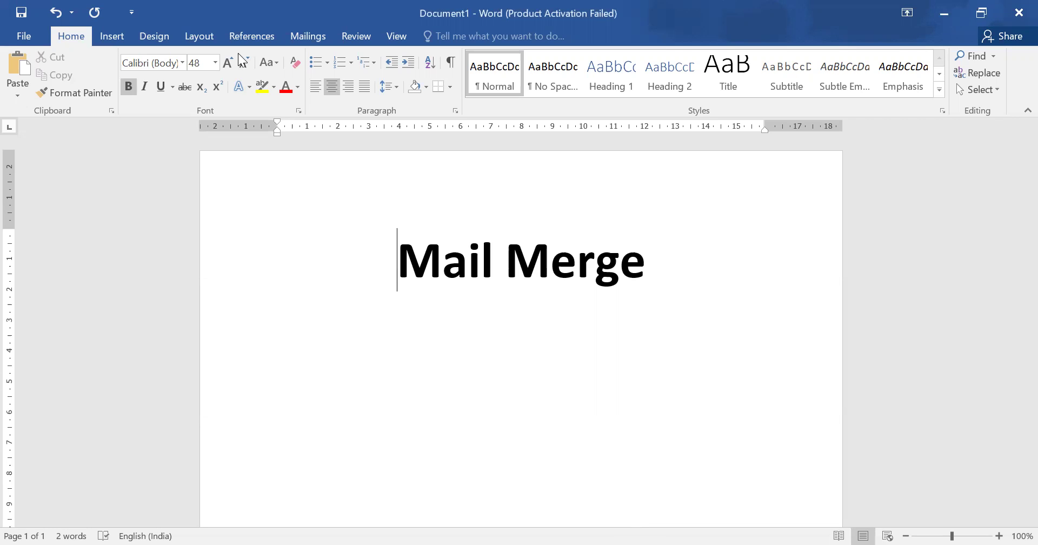
Show the Mailings tools and the Start Mail Merge document-type list.
{"action": "left_click", "coordinate": [313, 40]}
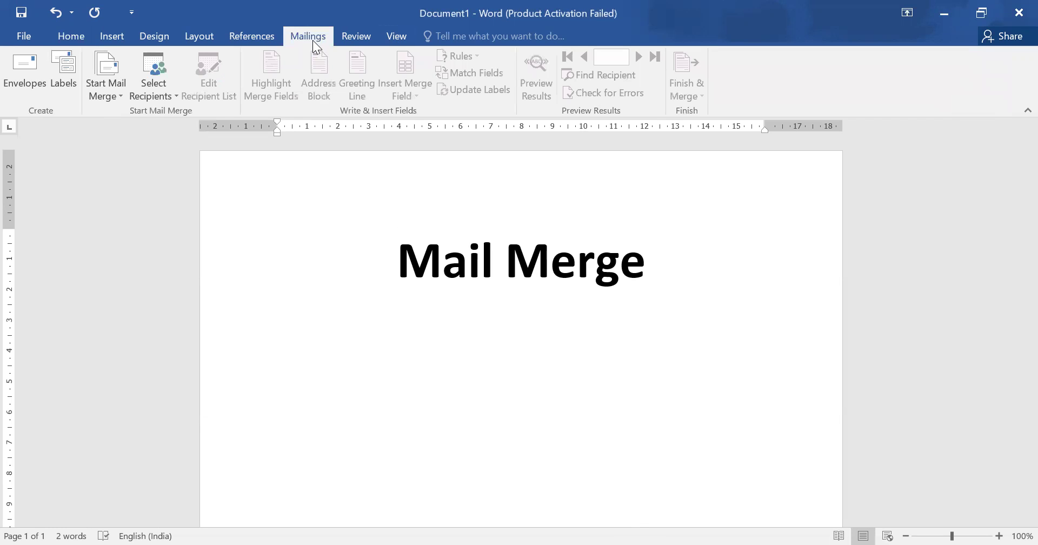
{"action": "left_click", "coordinate": [118, 100]}
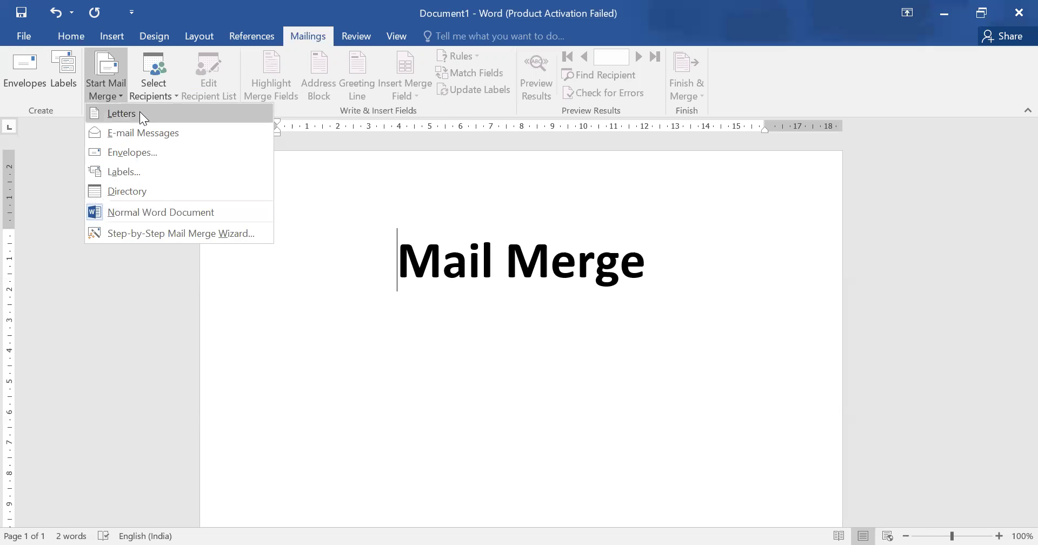
Launch the Step-by-Step Mail Merge Wizard, keeping Letters as the document type.
{"action": "left_click", "coordinate": [203, 234]}
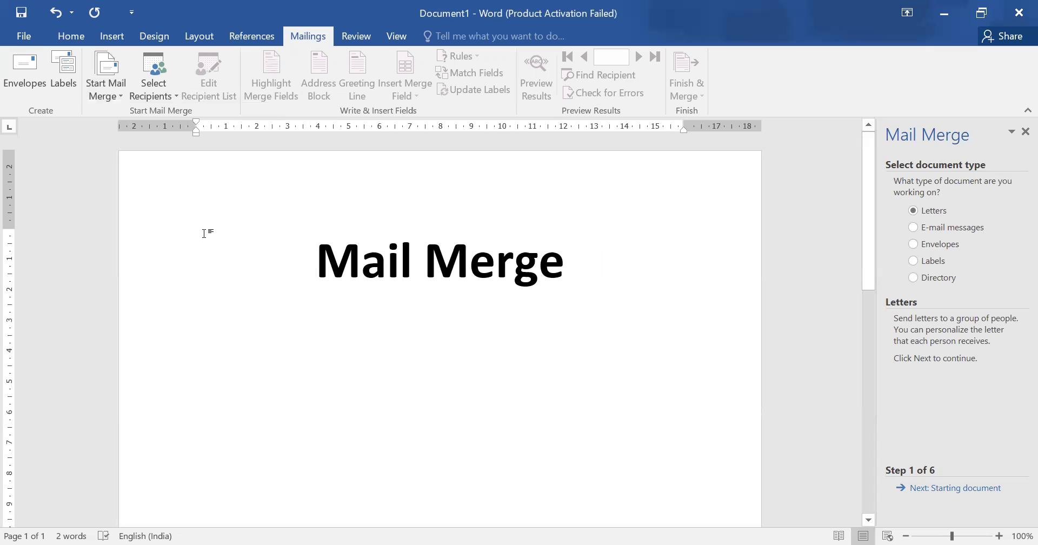
{"action": "left_click", "coordinate": [105, 95]}
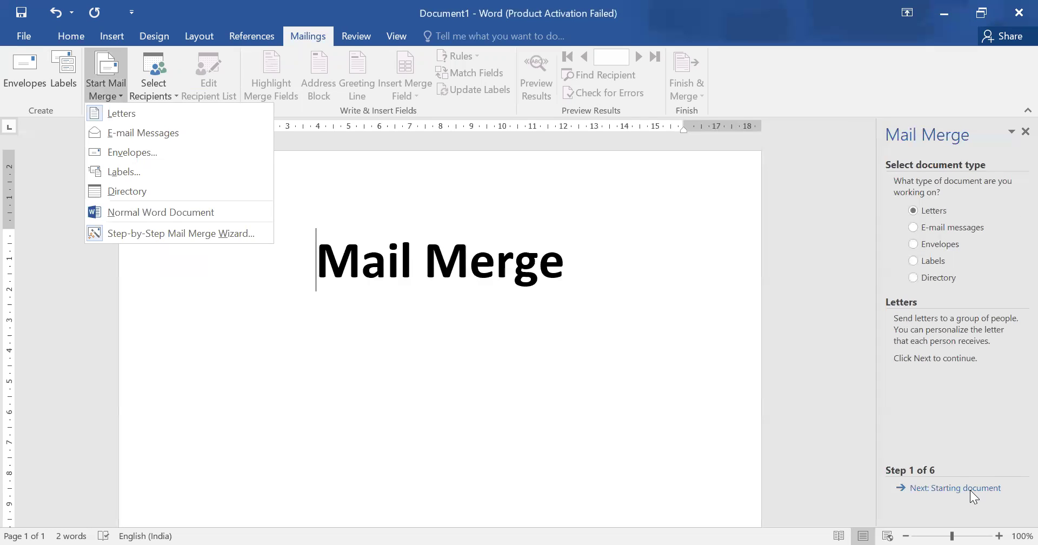
{"action": "left_click", "coordinate": [937, 145]}
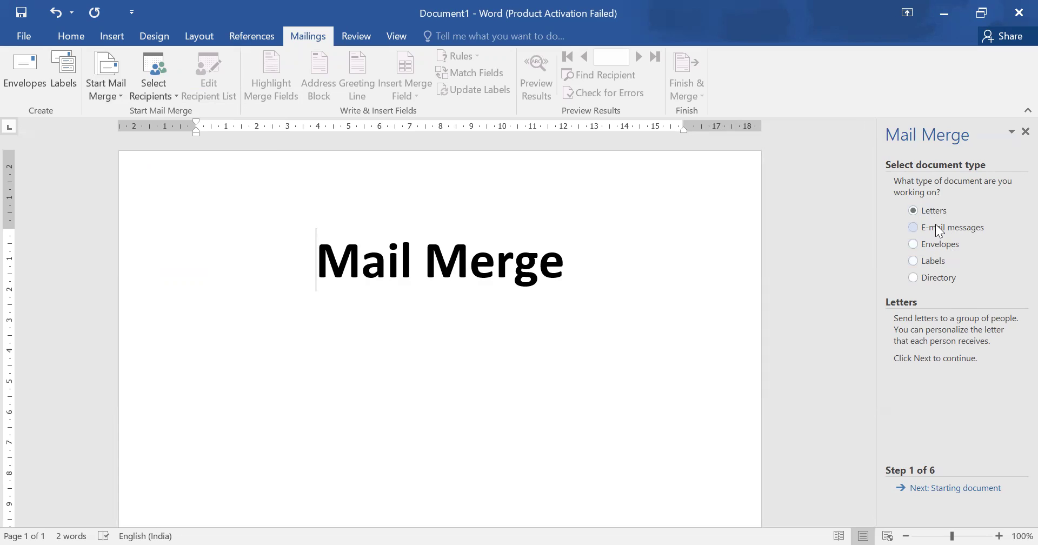
Keep the current document as the starting document and move on to Select recipients.
{"action": "left_click", "coordinate": [965, 488]}
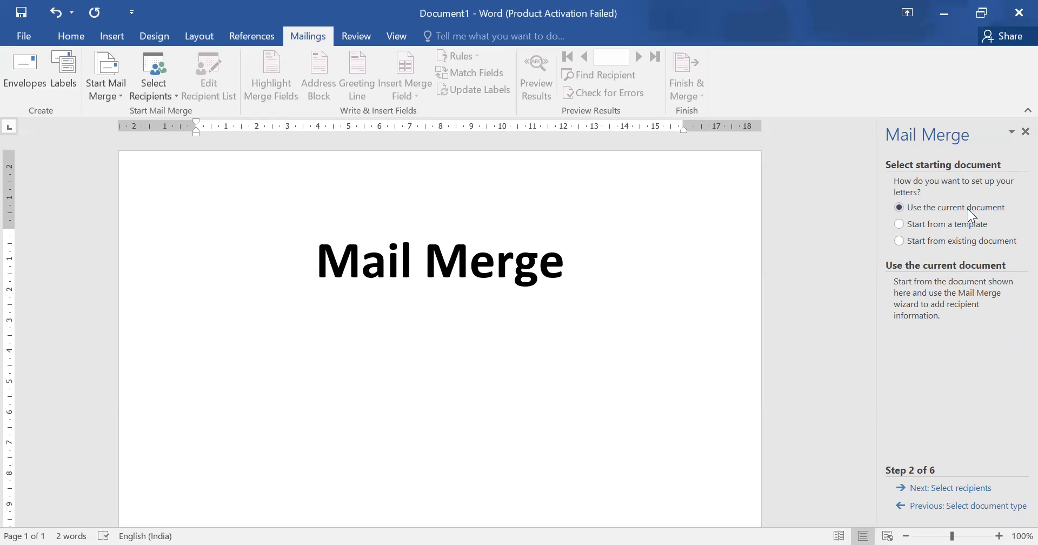
{"action": "left_click", "coordinate": [987, 494]}
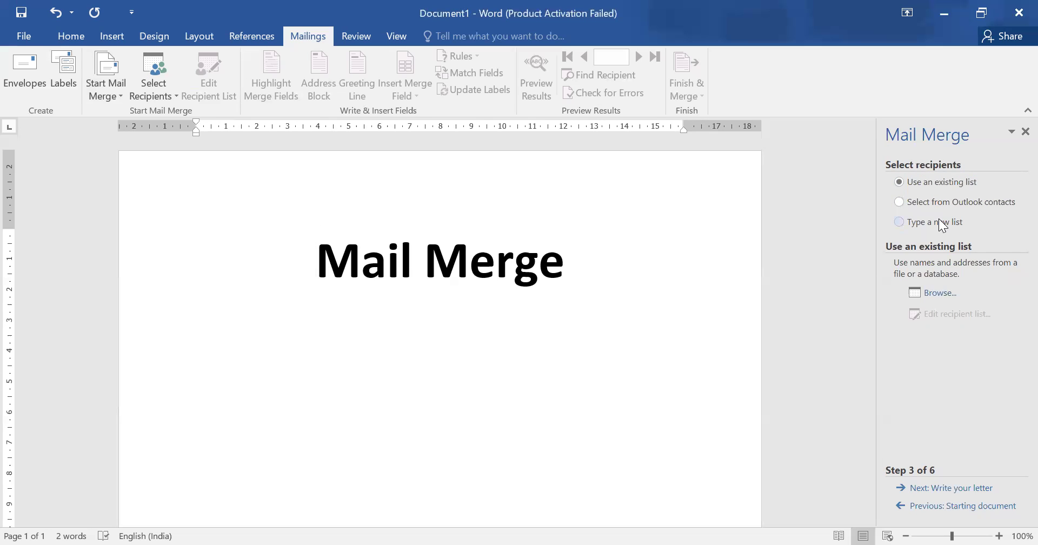
Create a new typed recipient list with title Mr., first and last name, and company L&T.
{"action": "left_click", "coordinate": [939, 219]}
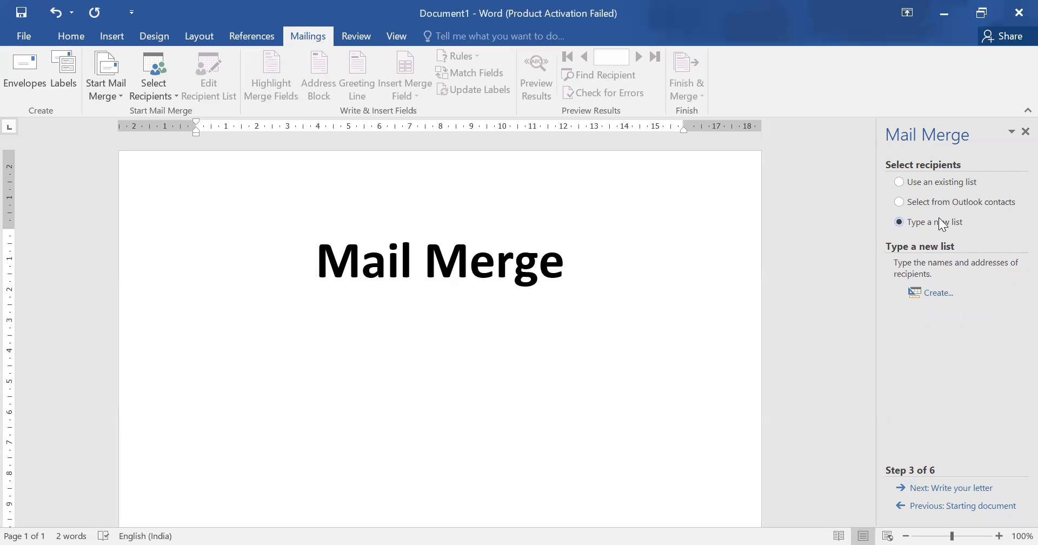
{"action": "left_click", "coordinate": [946, 297]}
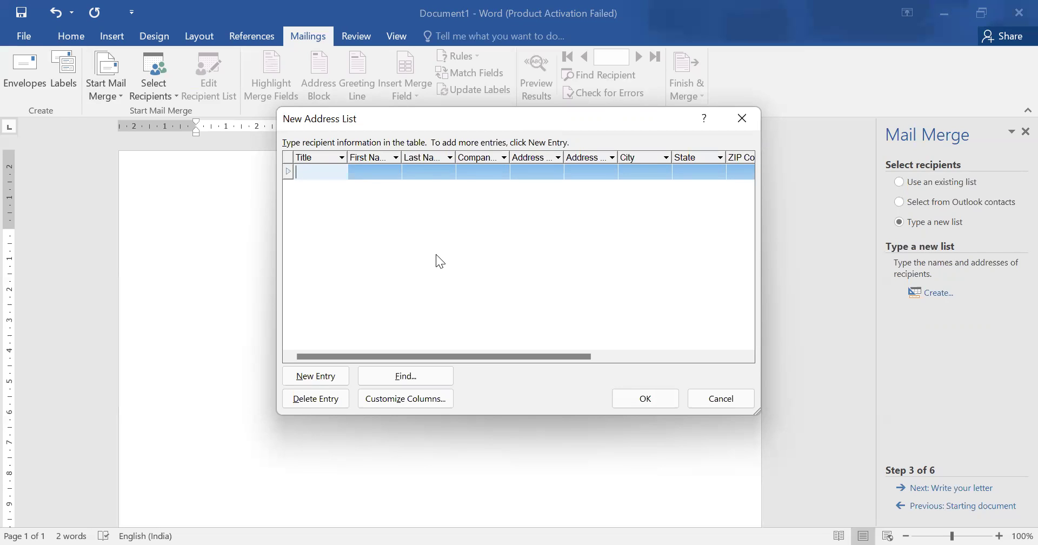
{"action": "type", "text": "A"}
{"action": "key", "text": "BackSpace"}
{"action": "type", "text": "Mr."}
{"action": "left_click", "coordinate": [388, 171]}
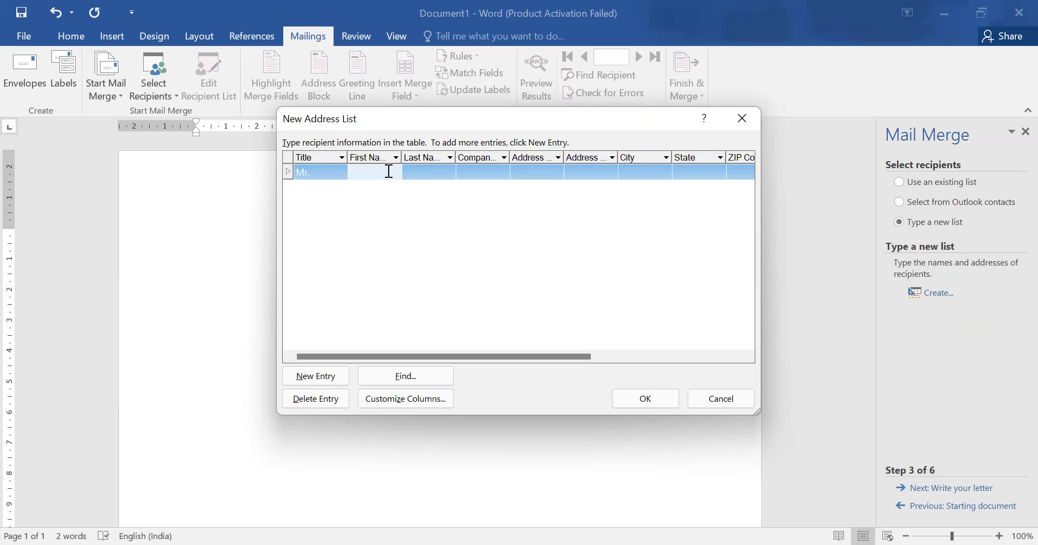
{"action": "left_click", "coordinate": [447, 172]}
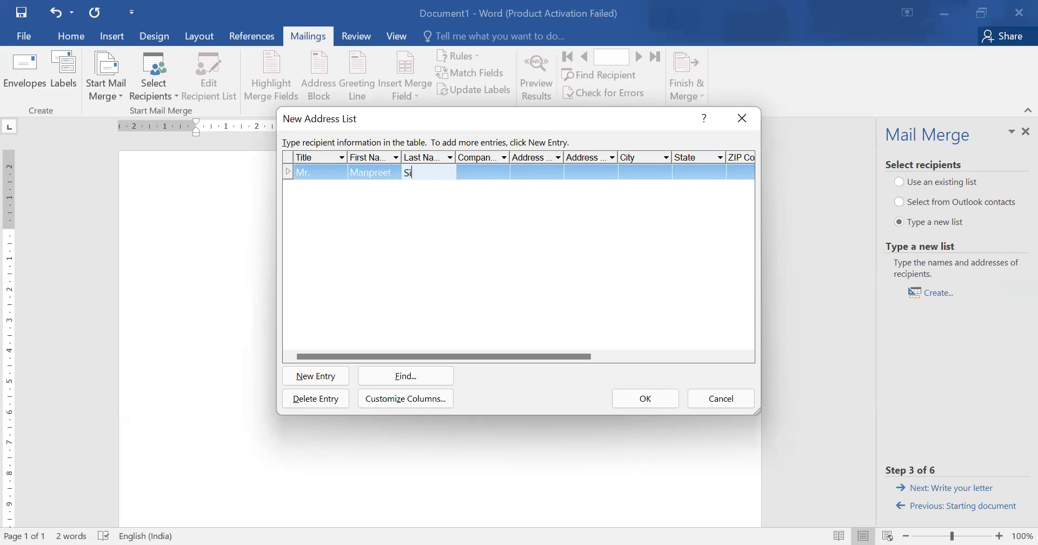
{"action": "left_click", "coordinate": [501, 169]}
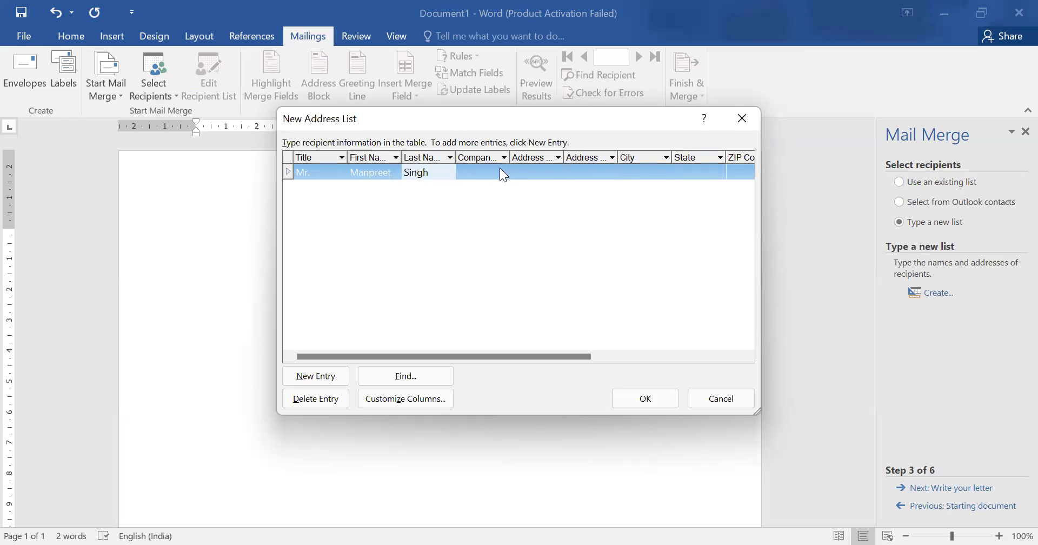
{"action": "type", "text": "L"}
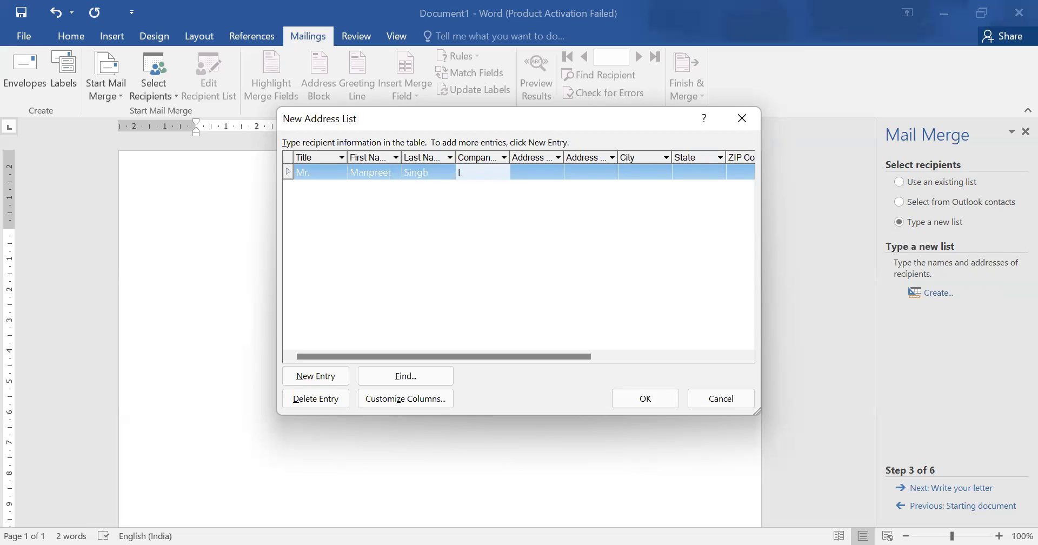
{"action": "type", "text": "&T"}
Fill in the first recipient's address, city Delhi and state Delhi, clearing the duplicate second address line.
{"action": "left_click", "coordinate": [547, 172]}
{"action": "type", "text": "DElhi"}
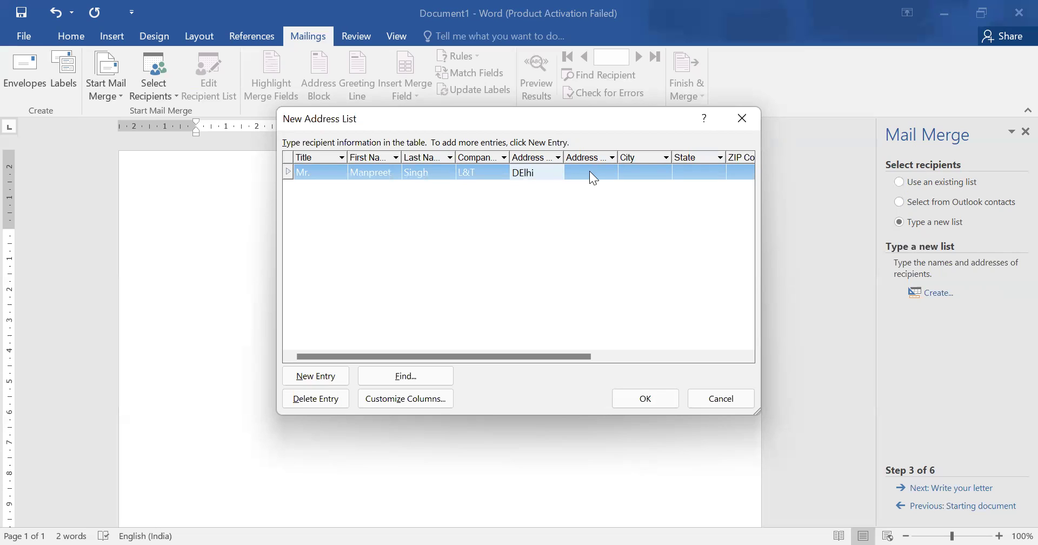
{"action": "key", "text": "BackSpace"}
{"action": "key", "text": "BackSpace"}
{"action": "key", "text": "BackSpace"}
{"action": "key", "text": "BackSpace"}
{"action": "type", "text": "elhi"}
{"action": "left_click", "coordinate": [606, 171]}
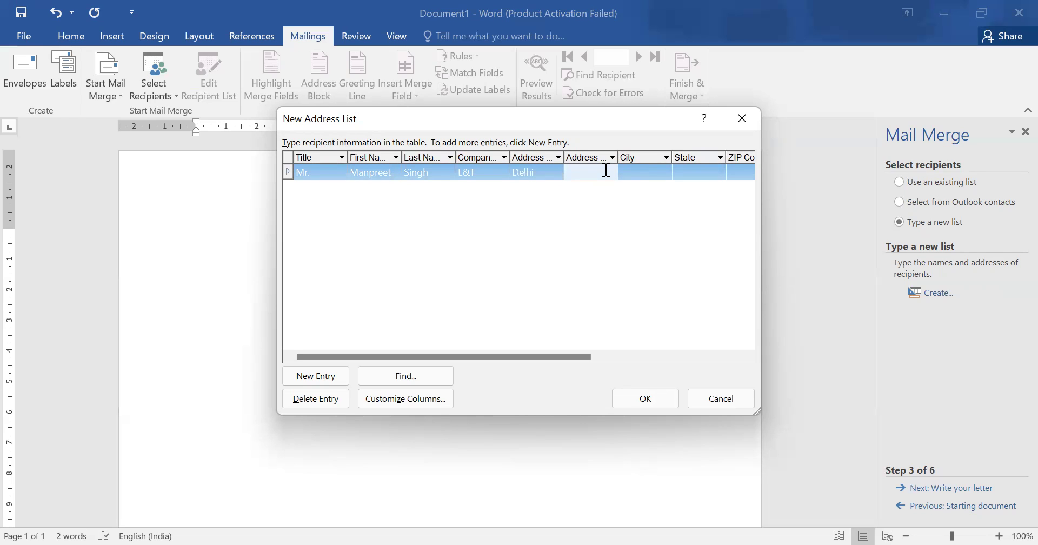
{"action": "type", "text": "Delhi"}
{"action": "left_click", "coordinate": [714, 171]}
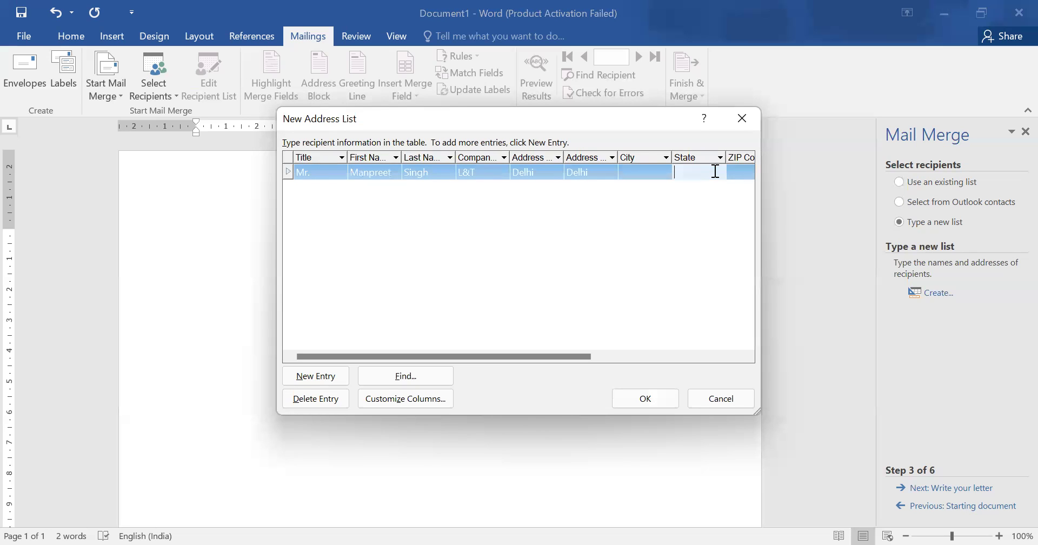
{"action": "left_click", "coordinate": [630, 172]}
{"action": "type", "text": "D"}
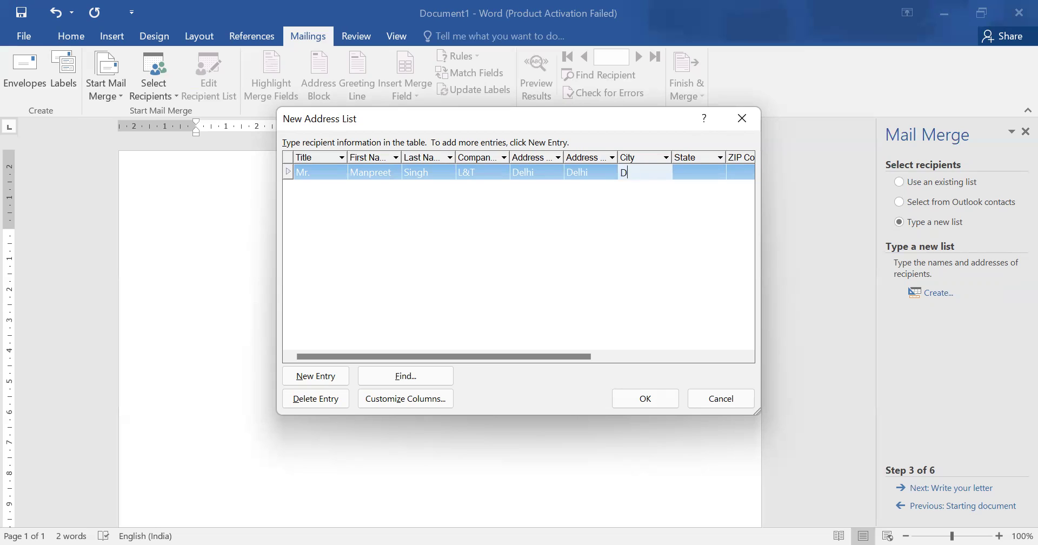
{"action": "type", "text": "elhi"}
{"action": "left_click", "coordinate": [588, 169]}
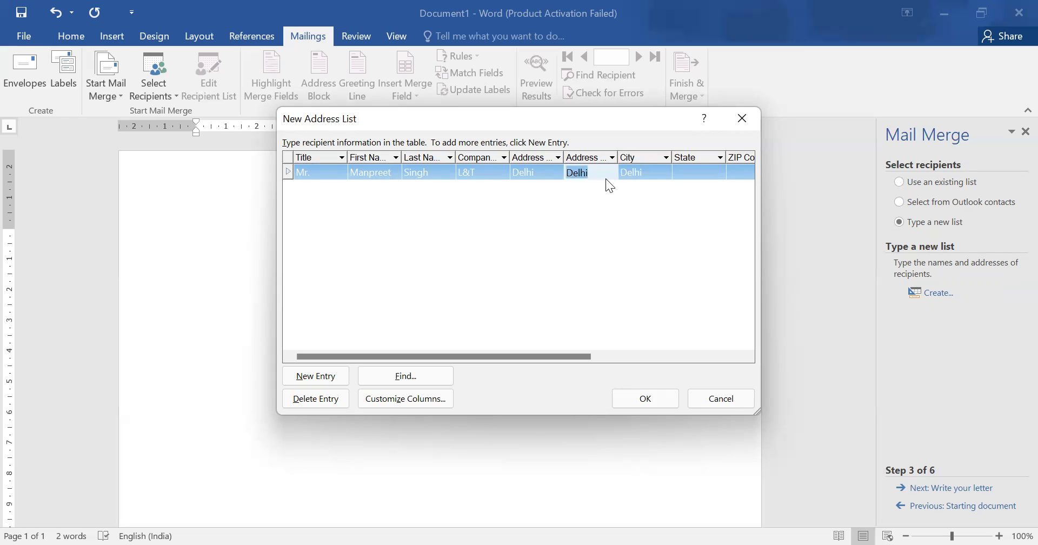
{"action": "key", "text": "BackSpace"}
{"action": "left_click", "coordinate": [553, 172]}
{"action": "key", "text": "BackSpace"}
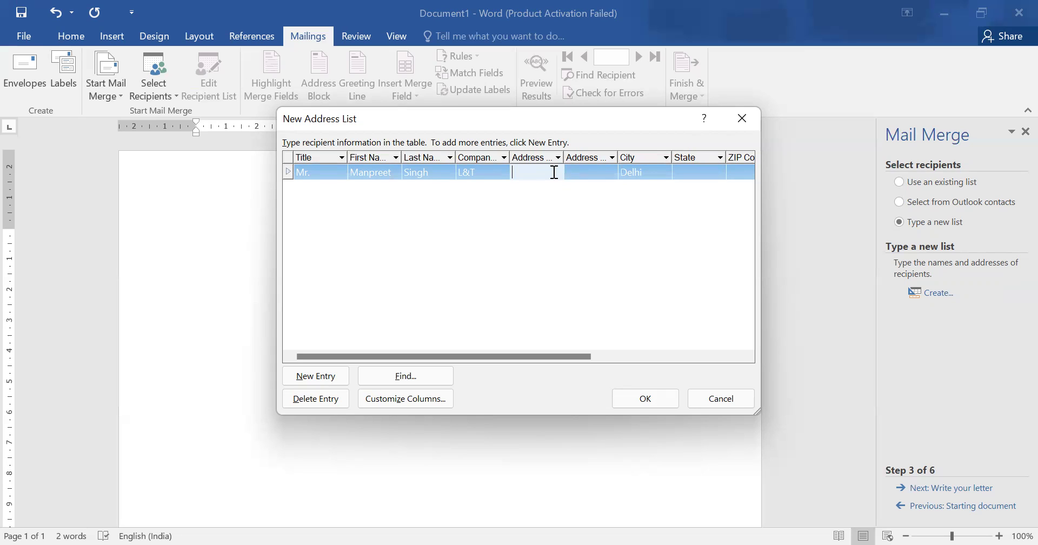
{"action": "type", "text": "Luxminagar"}
{"action": "left_click", "coordinate": [555, 261]}
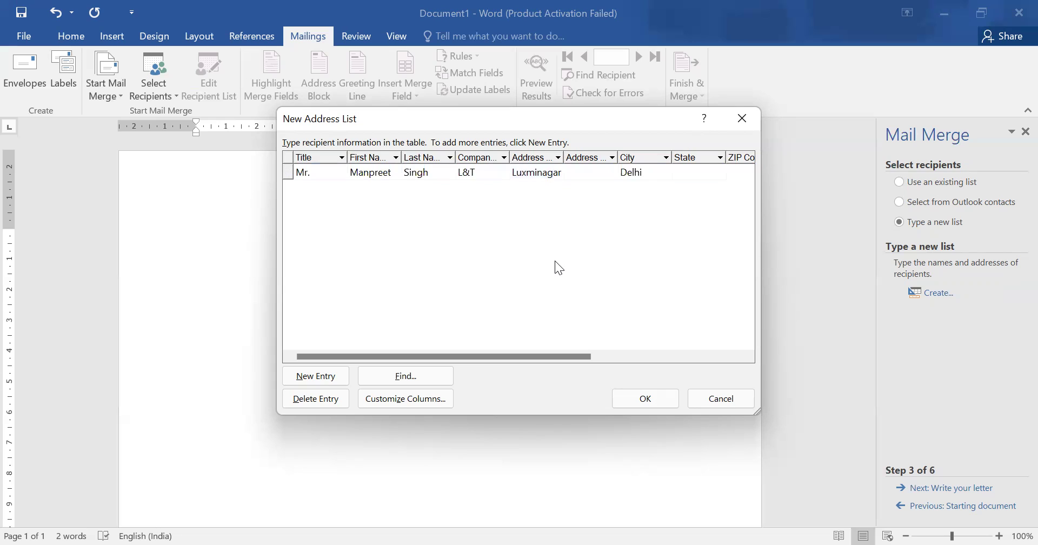
{"action": "left_click", "coordinate": [545, 173]}
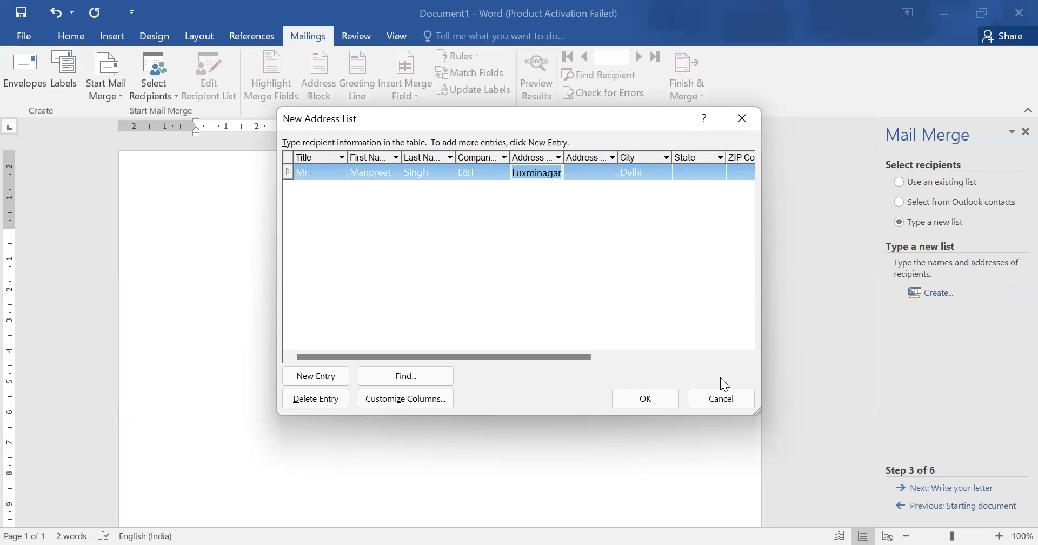
{"action": "left_click", "coordinate": [719, 172]}
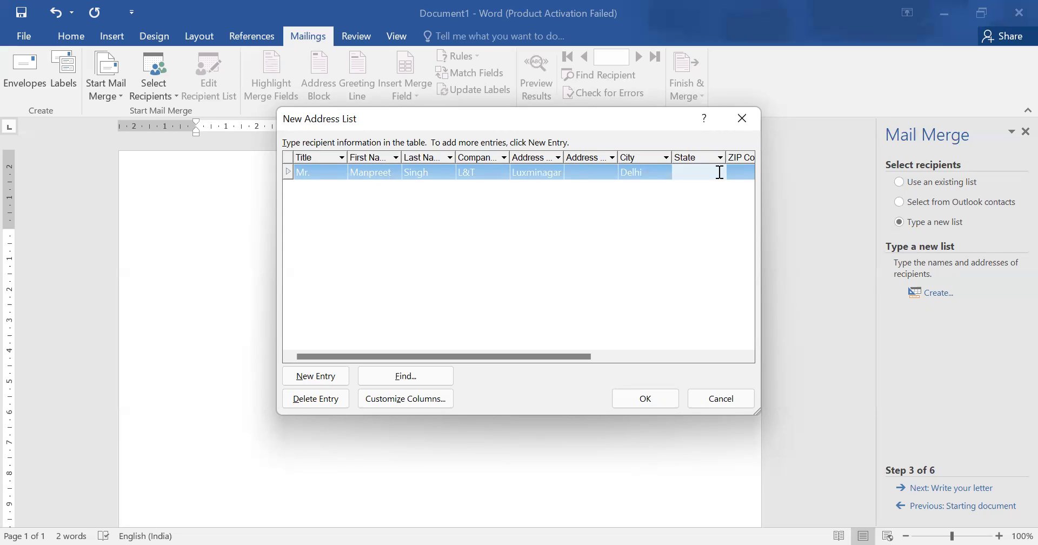
{"action": "type", "text": "Delhi"}
Add a second recipient with title Ms., first and last name, and company Infosis.
{"action": "left_click", "coordinate": [335, 376]}
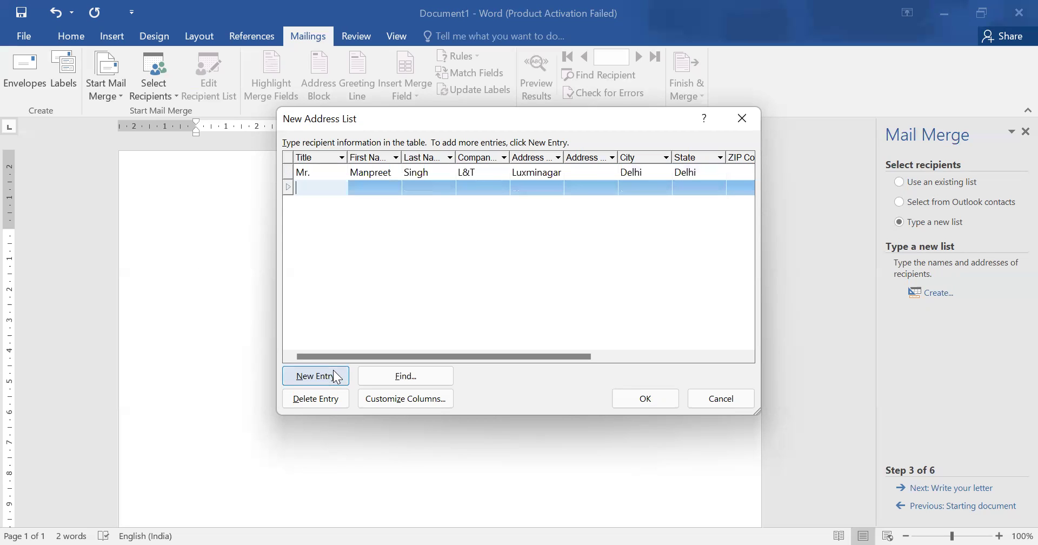
{"action": "type", "text": "Ms."}
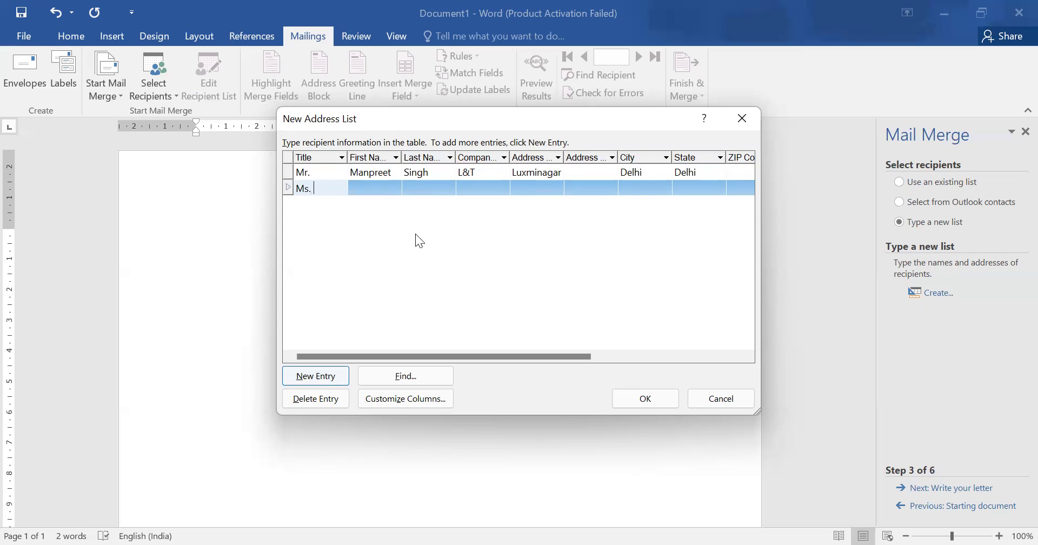
{"action": "left_click", "coordinate": [374, 192]}
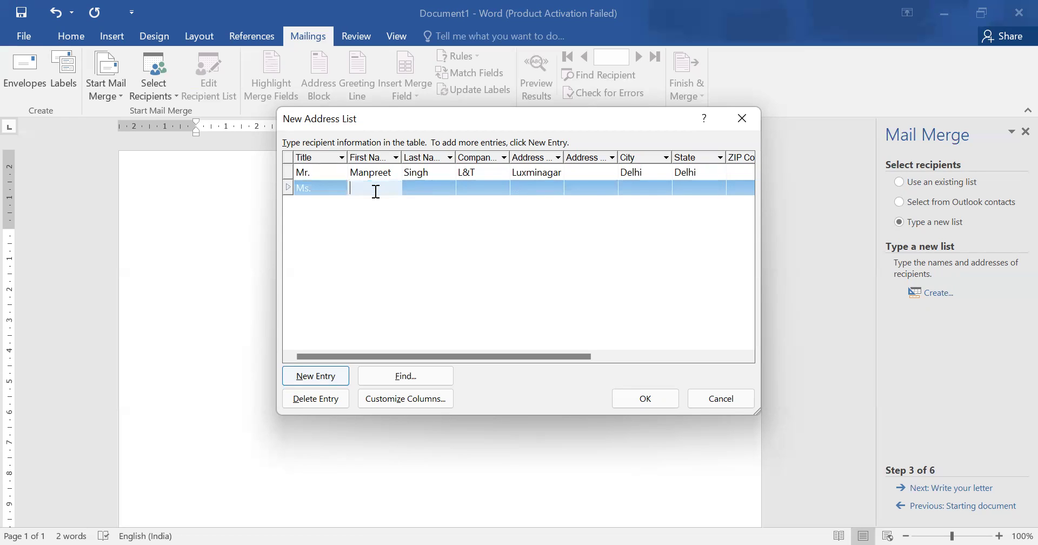
{"action": "left_click", "coordinate": [440, 184]}
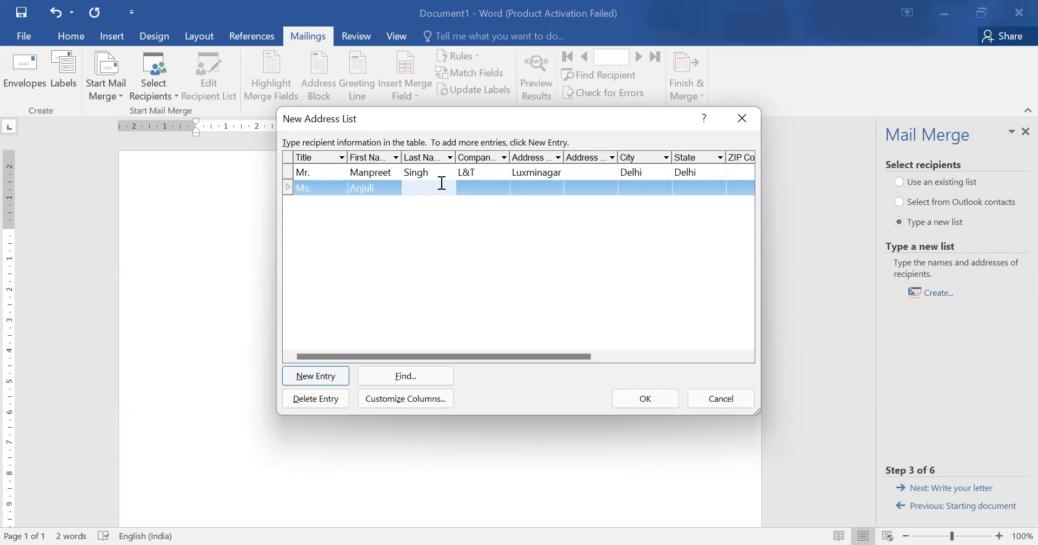
{"action": "left_click", "coordinate": [483, 191]}
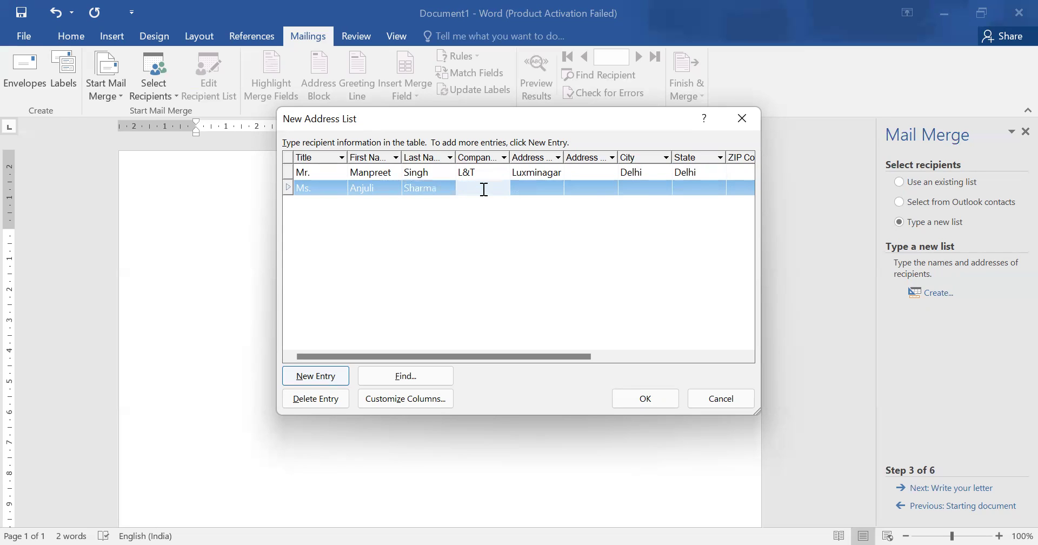
{"action": "type", "text": "Infosis"}
Fill in the second recipient's address, state UP and city Noida.
{"action": "left_click", "coordinate": [526, 188]}
{"action": "type", "text": "N"}
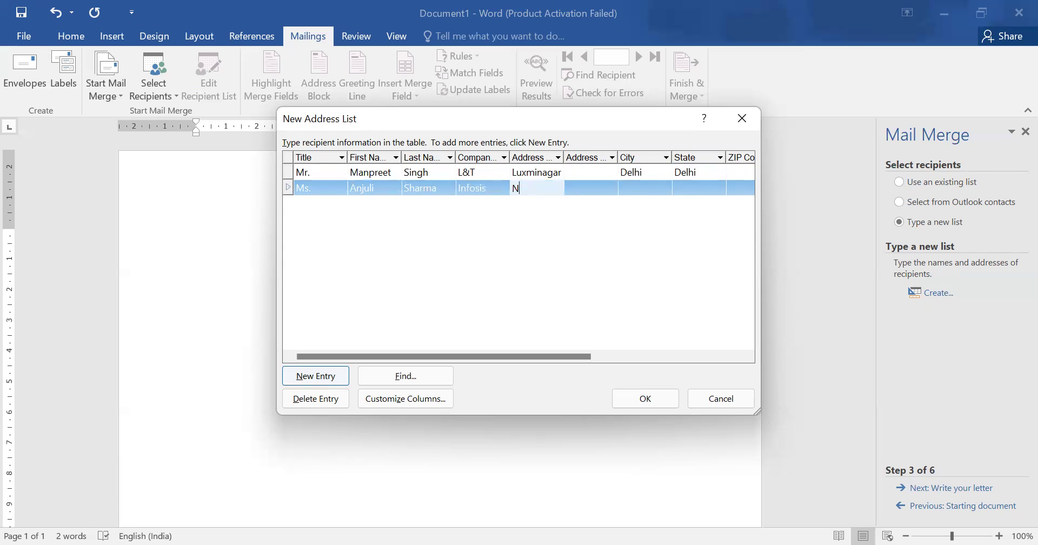
{"action": "type", "text": "oida"}
{"action": "left_click", "coordinate": [678, 188]}
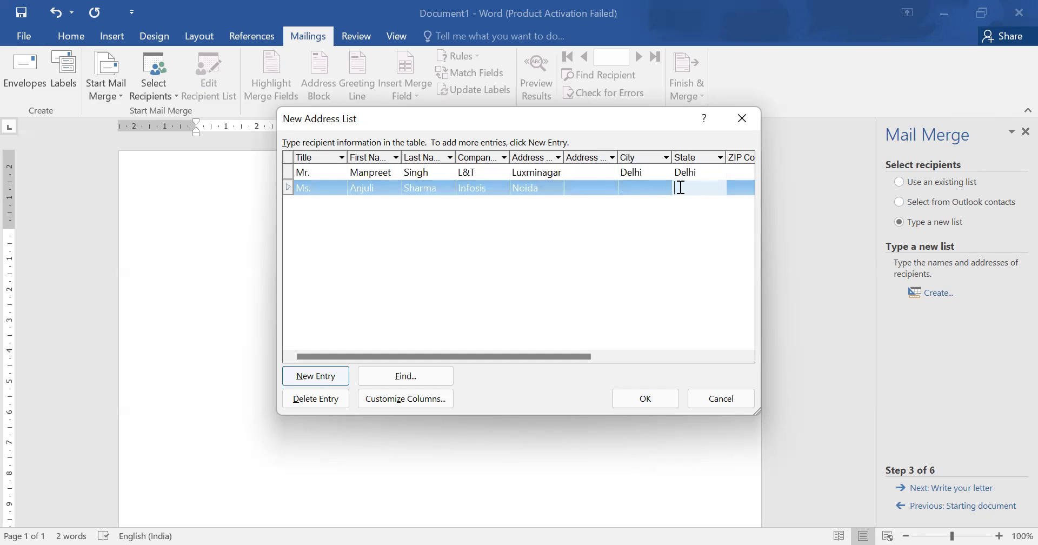
{"action": "type", "text": "UP"}
{"action": "left_click", "coordinate": [642, 186]}
{"action": "type", "text": "Noid"}
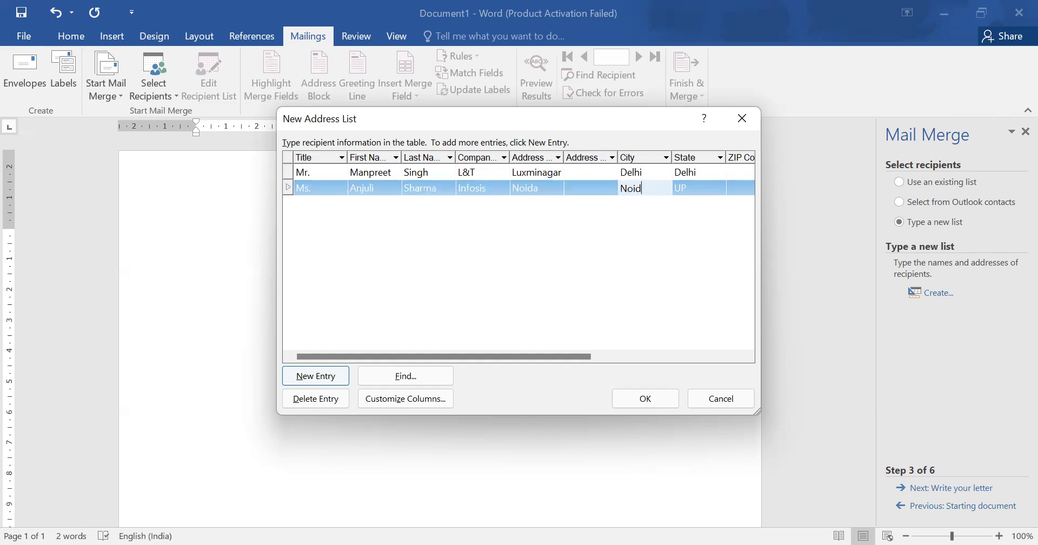
{"action": "type", "text": "a"}
{"action": "left_click", "coordinate": [640, 253]}
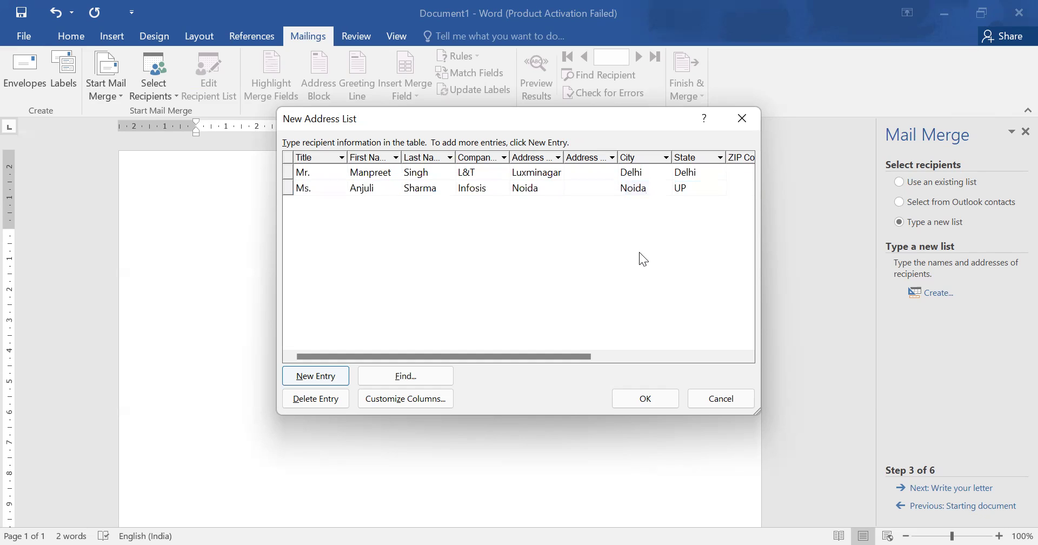
Save the address list as db_l and accept both recipients for the merge.
{"action": "left_click", "coordinate": [636, 402]}
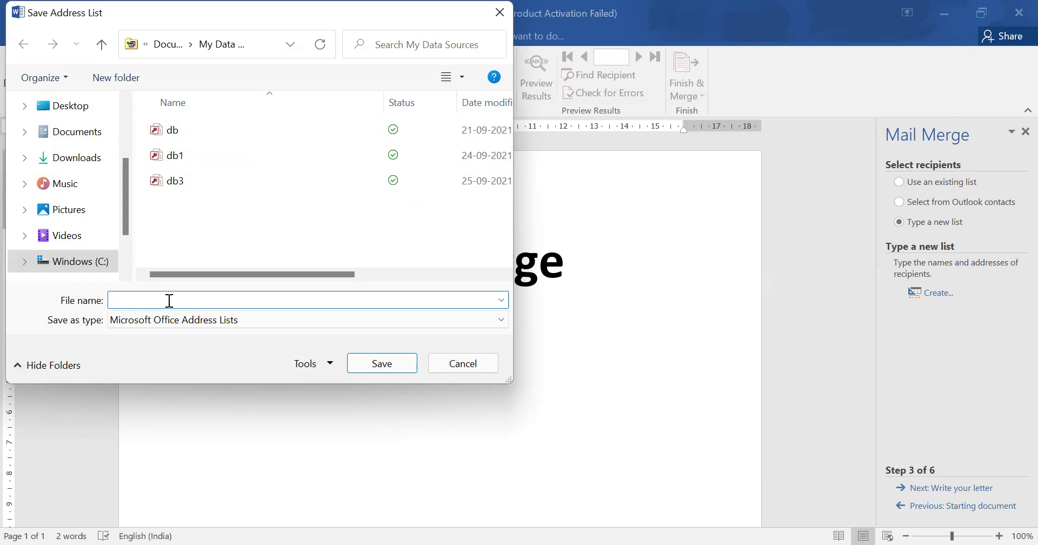
{"action": "type", "text": "db"}
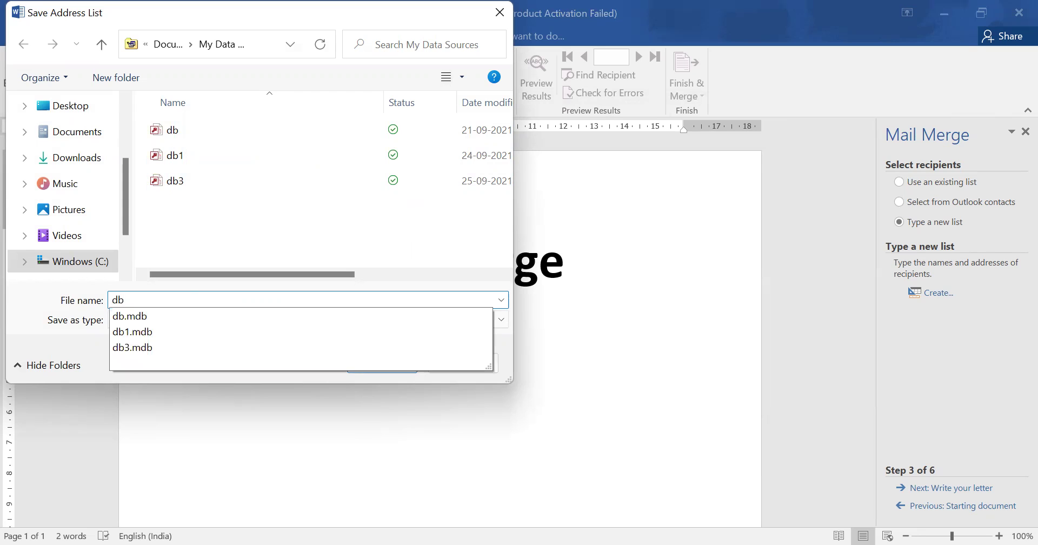
{"action": "type", "text": "_"}
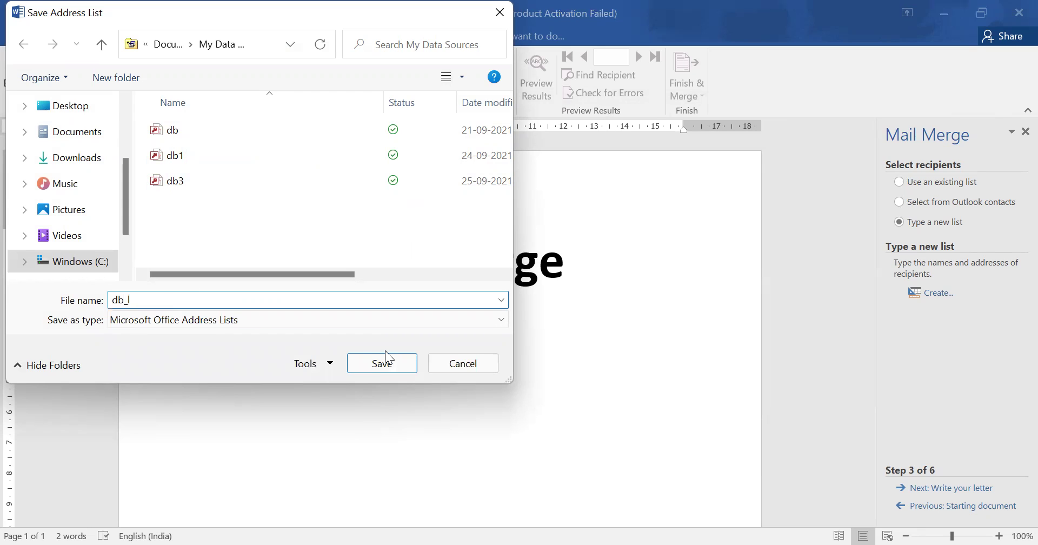
{"action": "left_click", "coordinate": [366, 361]}
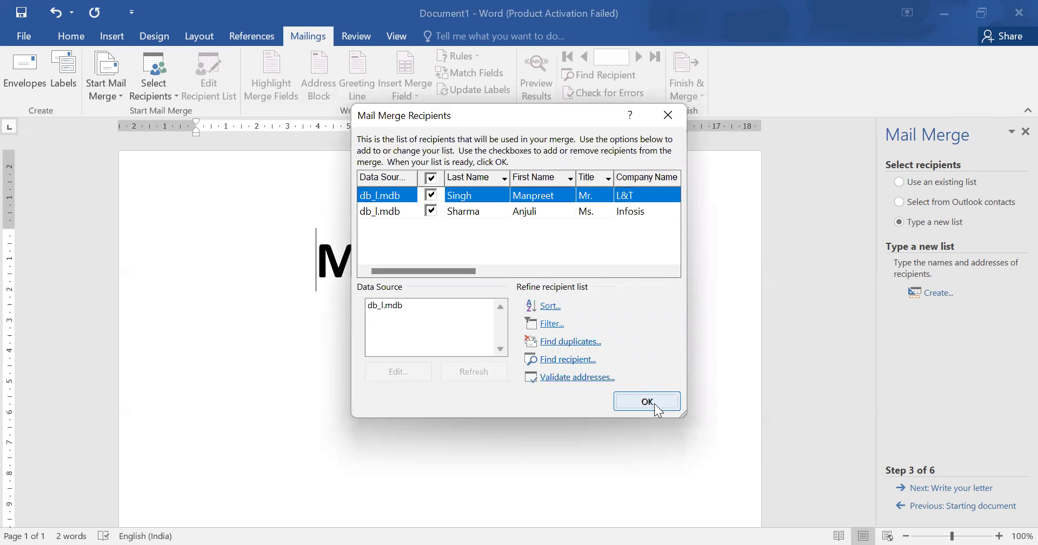
{"action": "left_click", "coordinate": [647, 402]}
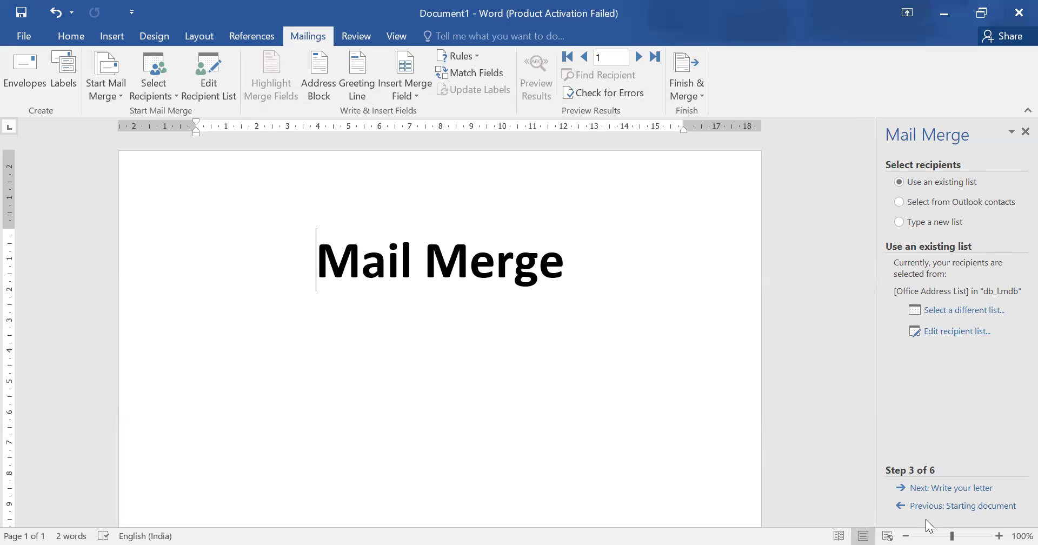
Add blank lines below the title and shrink their font size.
{"action": "left_click", "coordinate": [598, 277]}
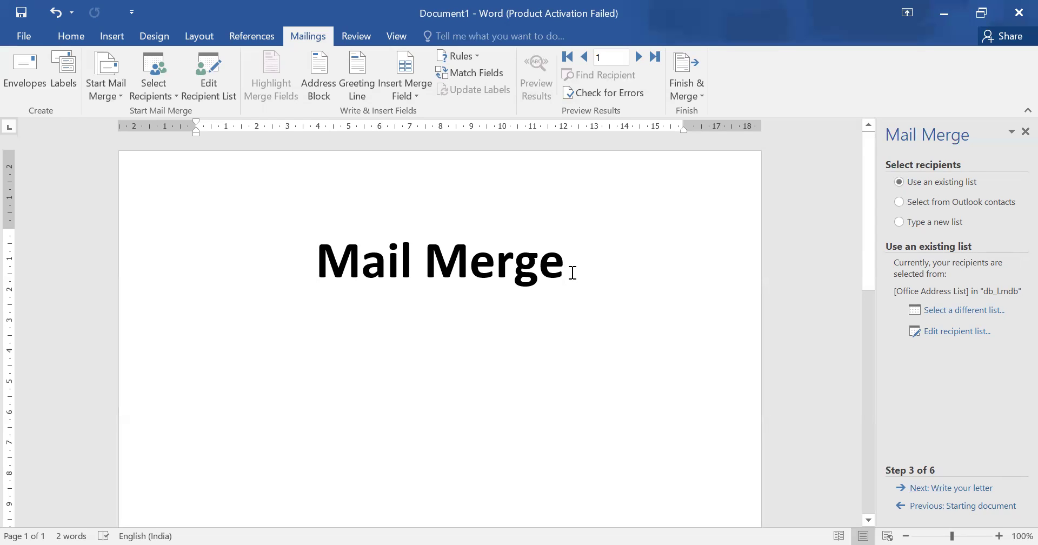
{"action": "key", "text": "Return"}
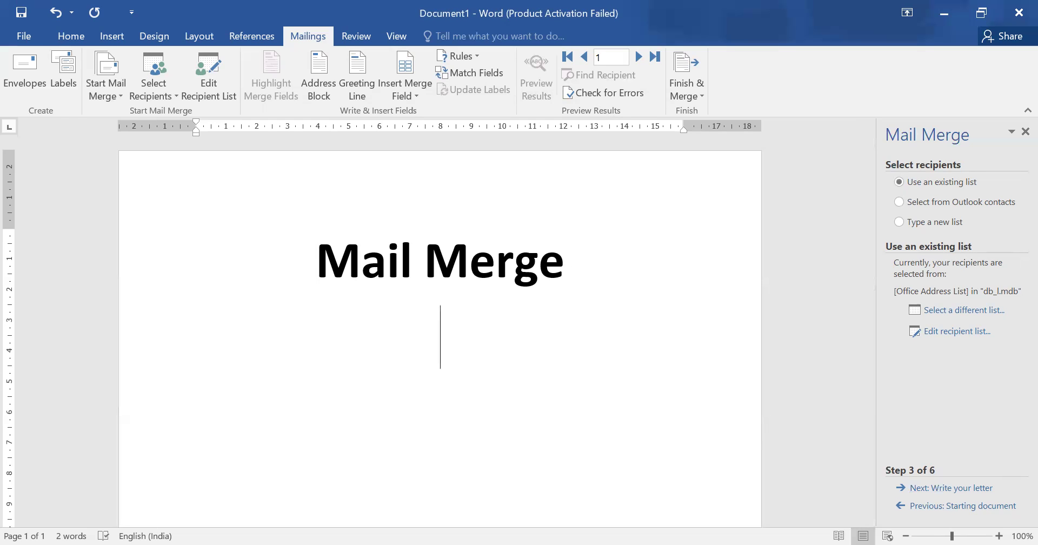
{"action": "key", "text": "BackSpace"}
{"action": "key", "text": "BackSpace"}
{"action": "key", "text": "Return"}
{"action": "key", "text": "Return"}
{"action": "key", "text": "Return"}
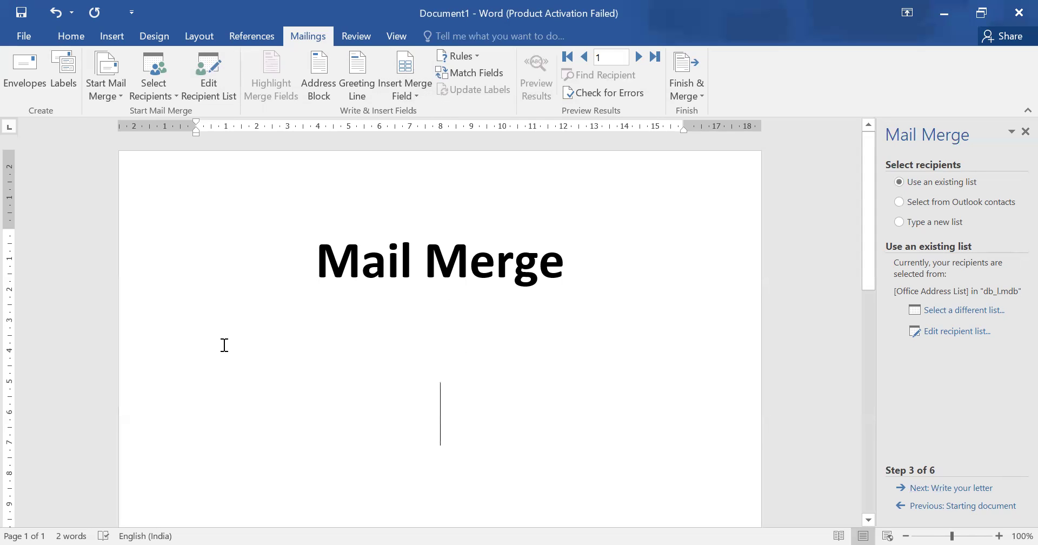
{"action": "left_click", "coordinate": [74, 36]}
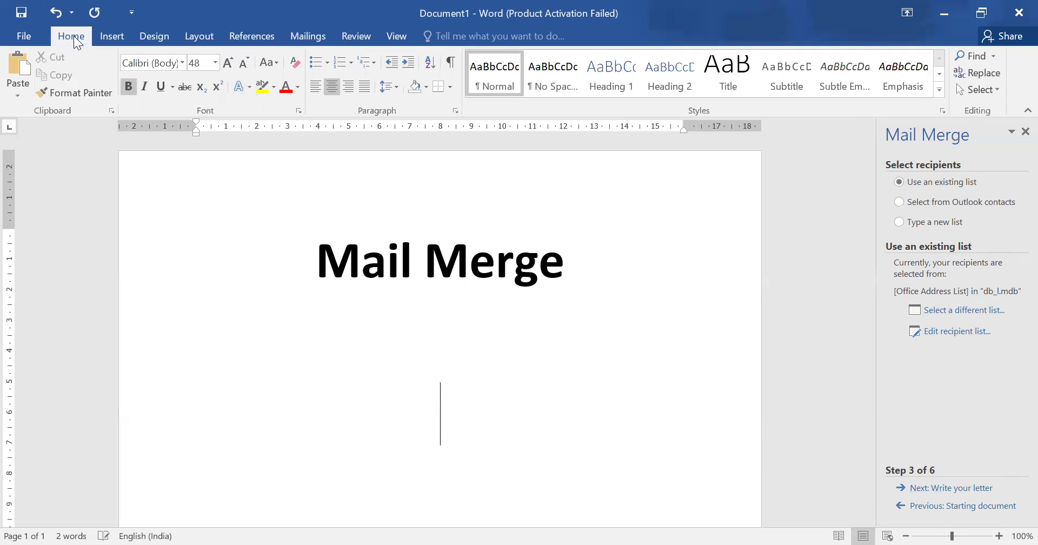
{"action": "left_click", "coordinate": [244, 62]}
{"action": "left_click", "coordinate": [244, 62]}
{"action": "left_click", "coordinate": [244, 63]}
{"action": "left_click", "coordinate": [245, 63]}
{"action": "left_click", "coordinate": [244, 63]}
{"action": "left_click", "coordinate": [244, 63]}
{"action": "left_click", "coordinate": [244, 63]}
{"action": "key", "text": "BackSpace"}
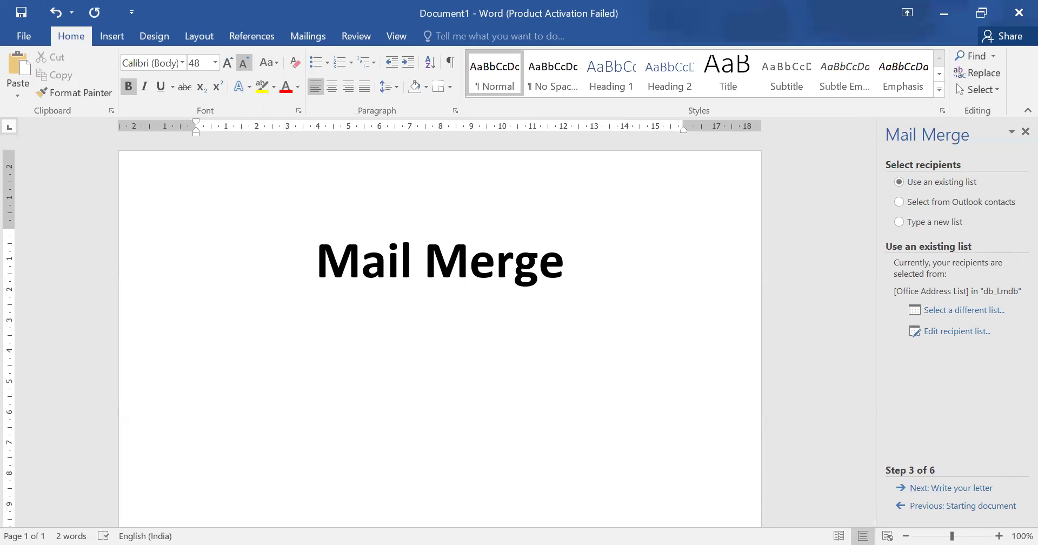
{"action": "key", "text": "Return"}
Type 'Subject:' and 'Dear' on separate lines and set both to 16 pt.
{"action": "type", "text": "Subject:"}
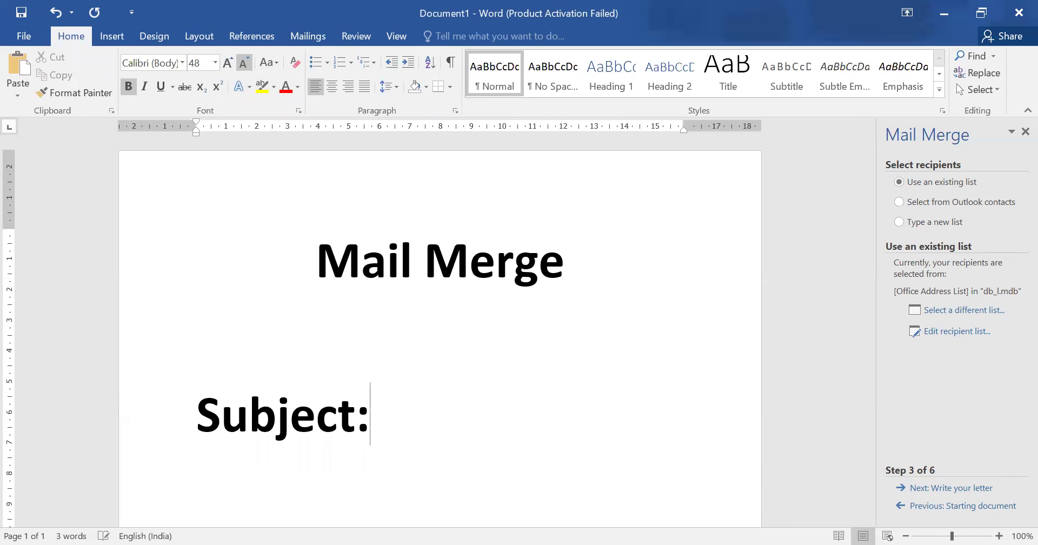
{"action": "key", "text": "Return"}
{"action": "type", "text": "We"}
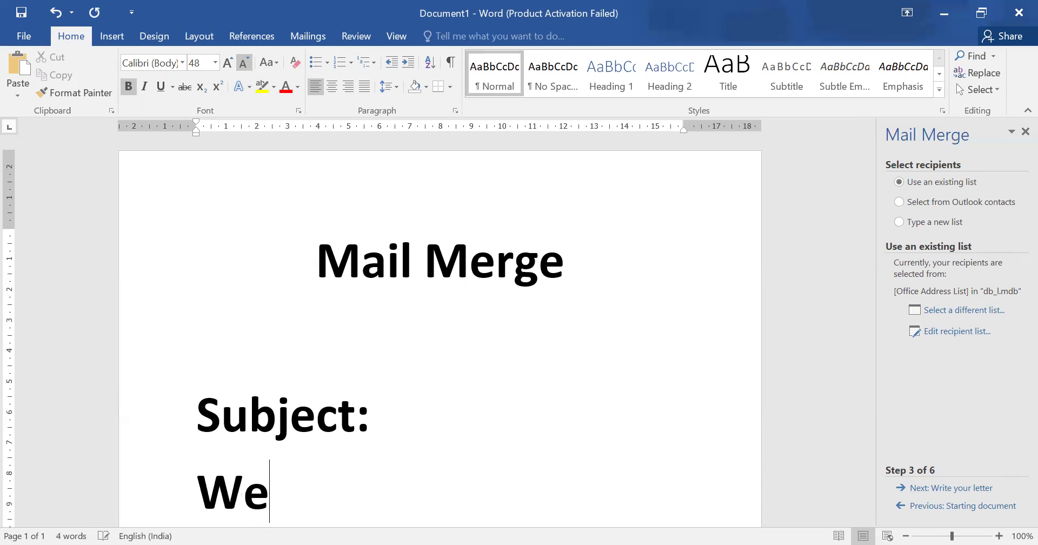
{"action": "key", "text": "BackSpace"}
{"action": "key", "text": "BackSpace"}
{"action": "key", "text": "BackSpace"}
{"action": "key", "text": "Return"}
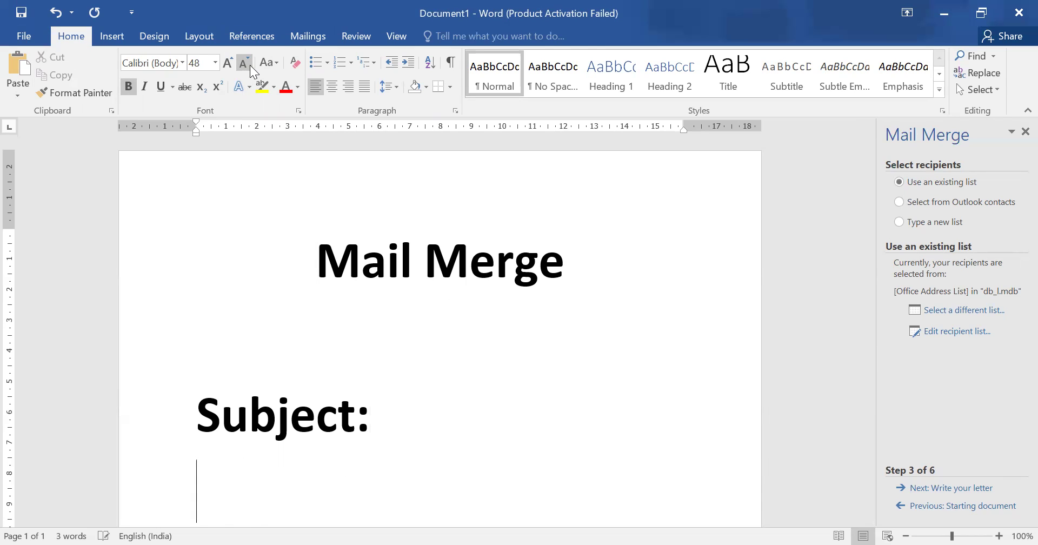
{"action": "type", "text": "Dera"}
{"action": "key", "text": "BackSpace"}
{"action": "key", "text": "BackSpace"}
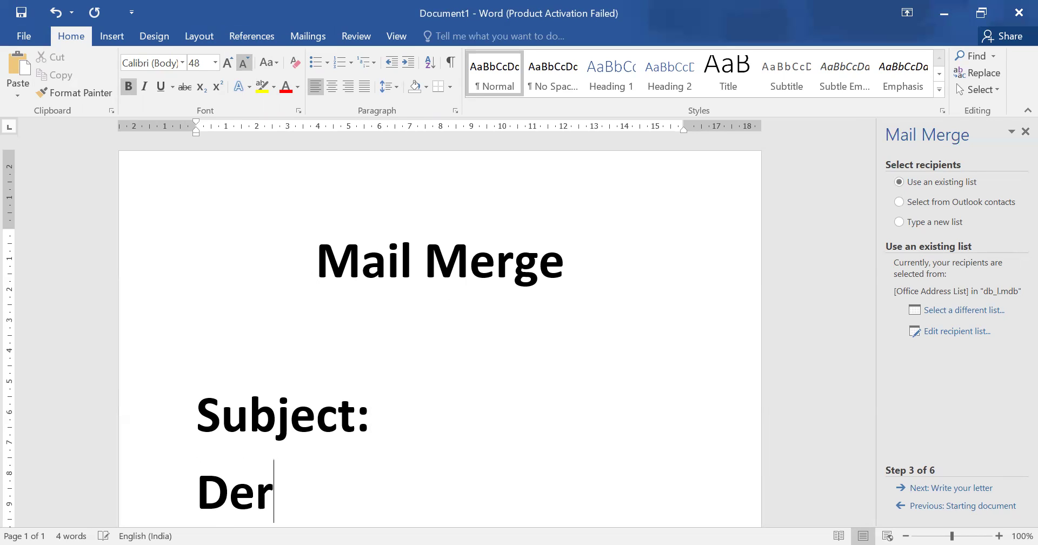
{"action": "type", "text": "ar"}
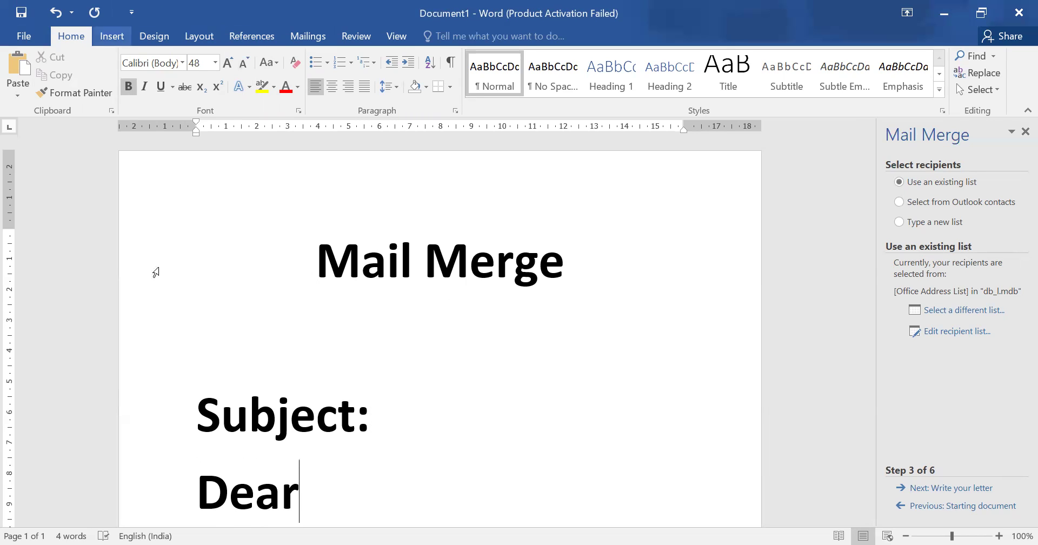
{"action": "left_click_drag", "start_coordinate": [167, 308], "coordinate": [216, 441]}
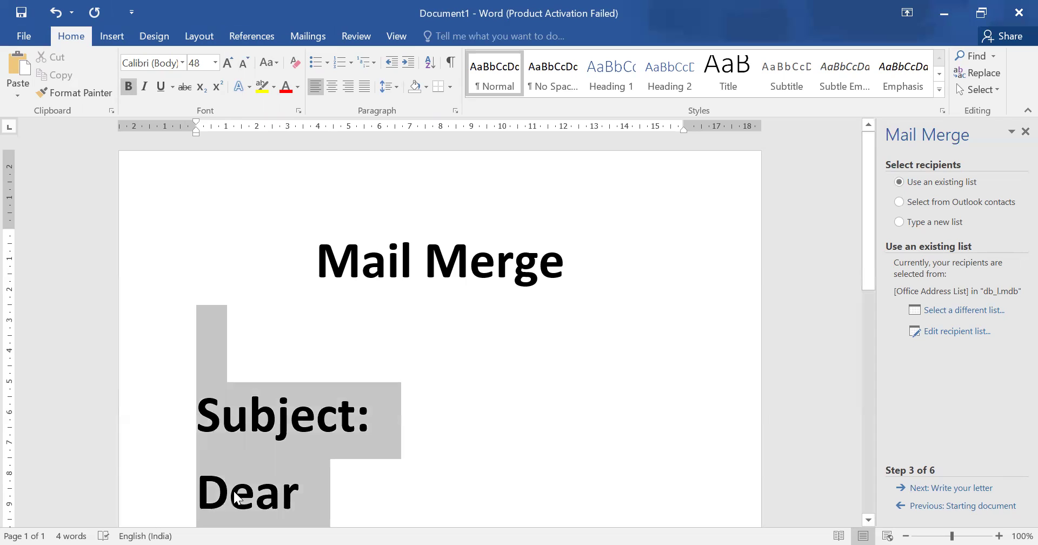
{"action": "scroll", "coordinate": [260, 487], "scroll_direction": "down", "scroll_amount": 8}
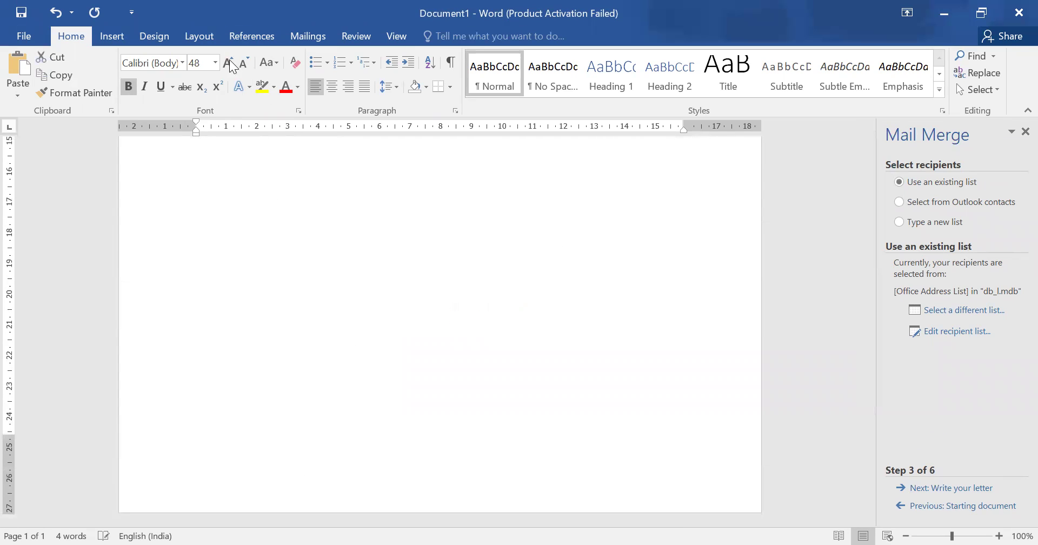
{"action": "left_click", "coordinate": [216, 62]}
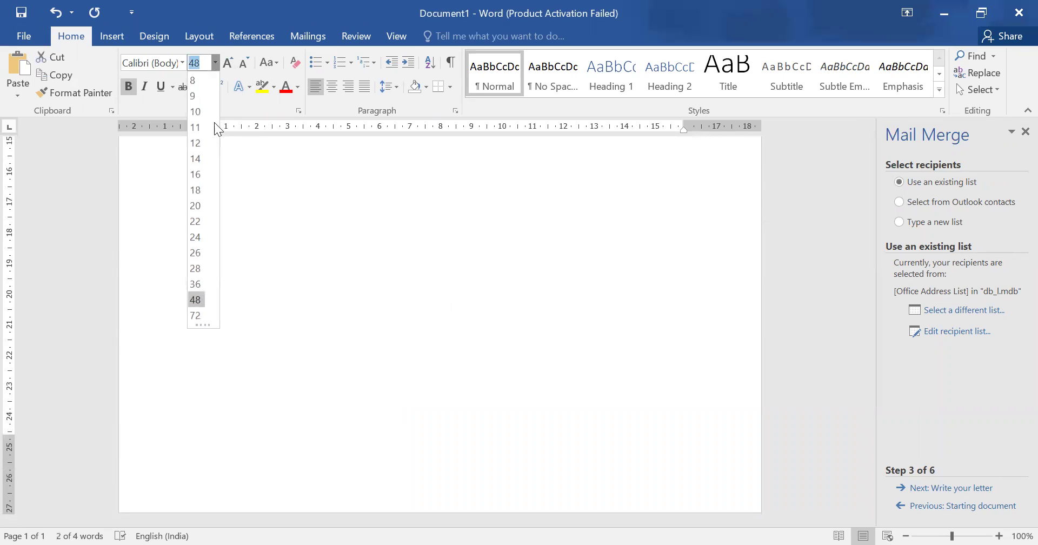
{"action": "left_click", "coordinate": [196, 174]}
{"action": "left_click", "coordinate": [311, 203]}
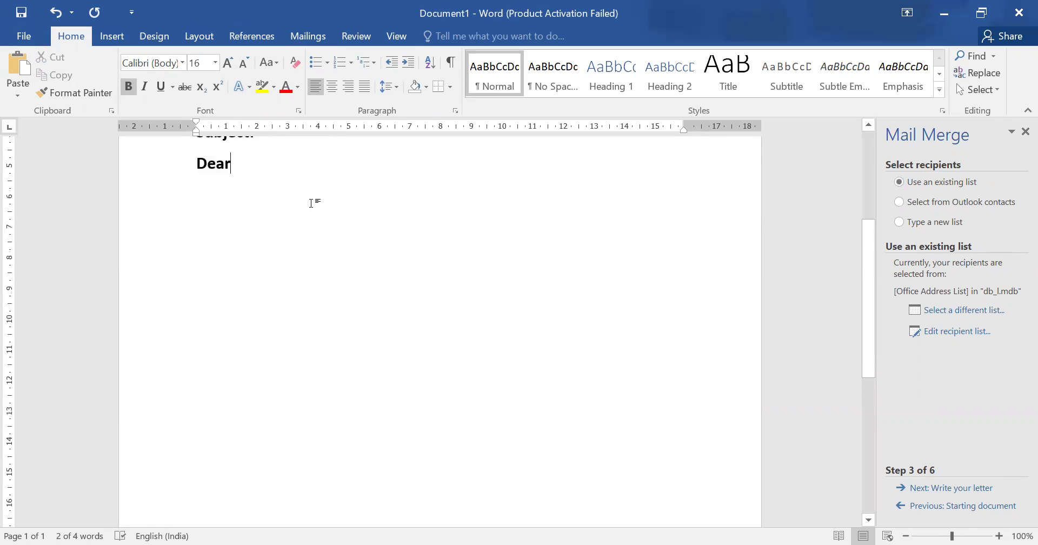
Below Dear, type 'We are pleased to inform you that you have been selected as an intern in'.
{"action": "key", "text": "ctrl+Home"}
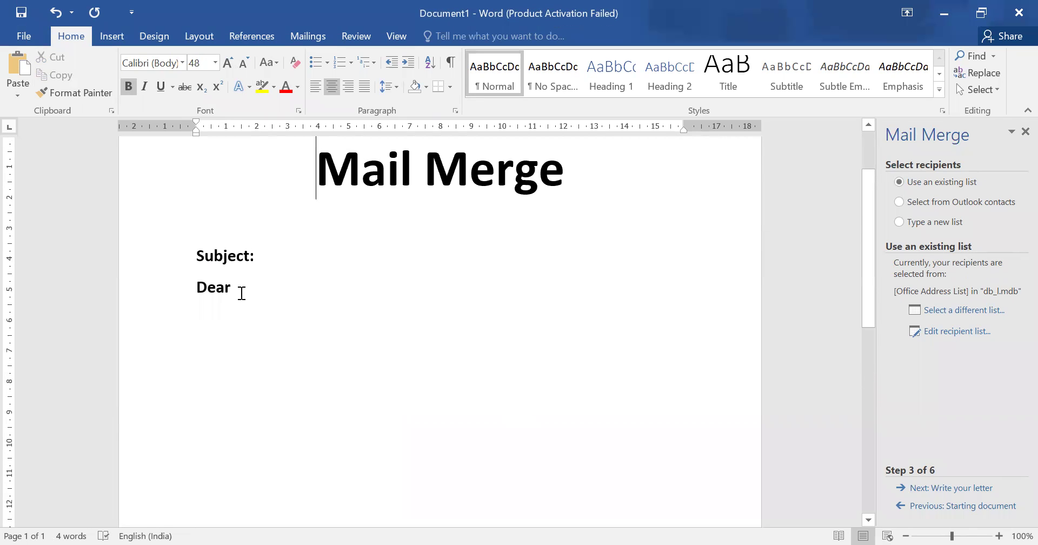
{"action": "left_click", "coordinate": [244, 288]}
{"action": "key", "text": "Return"}
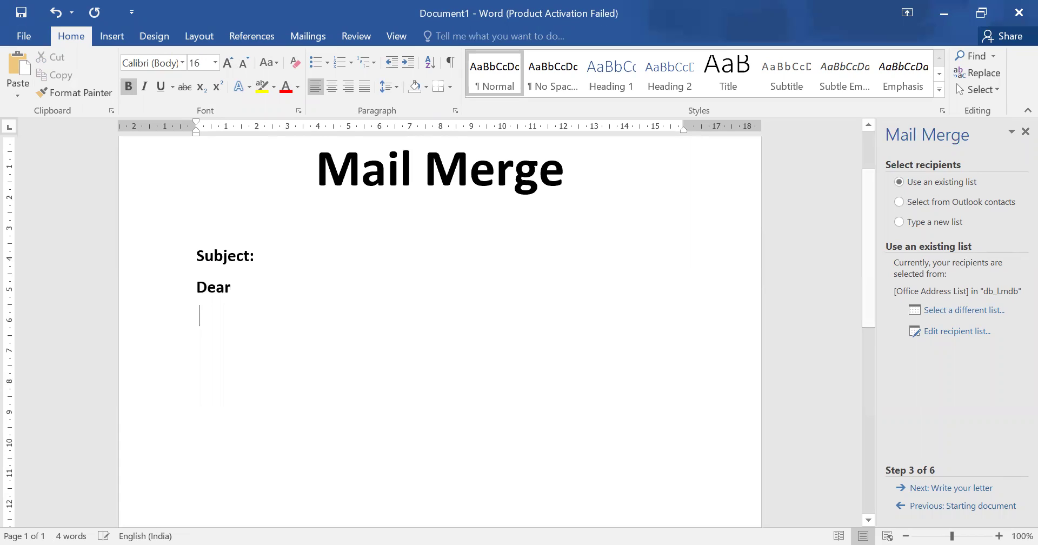
{"action": "type", "text": "We ar"}
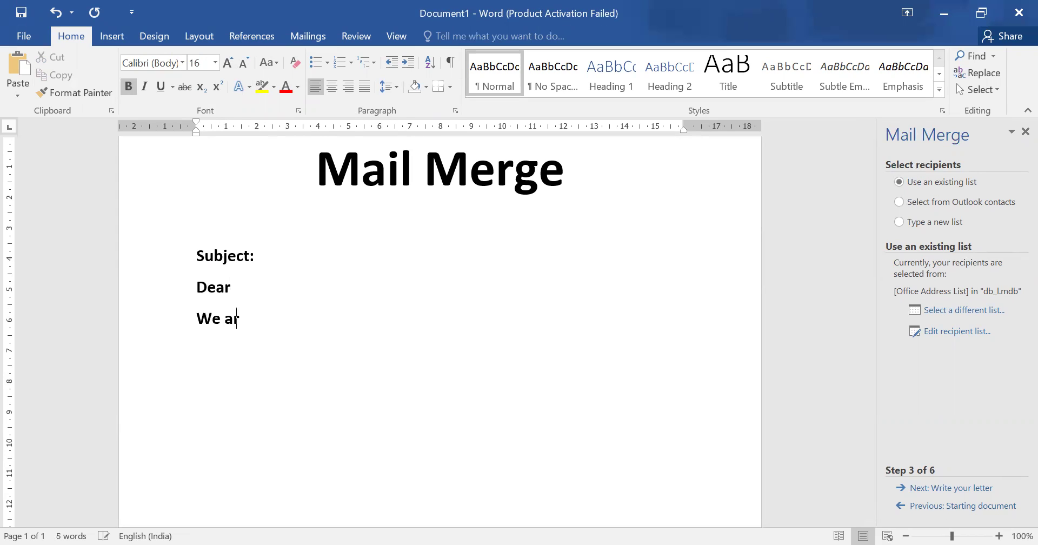
{"action": "type", "text": "e pleased to"}
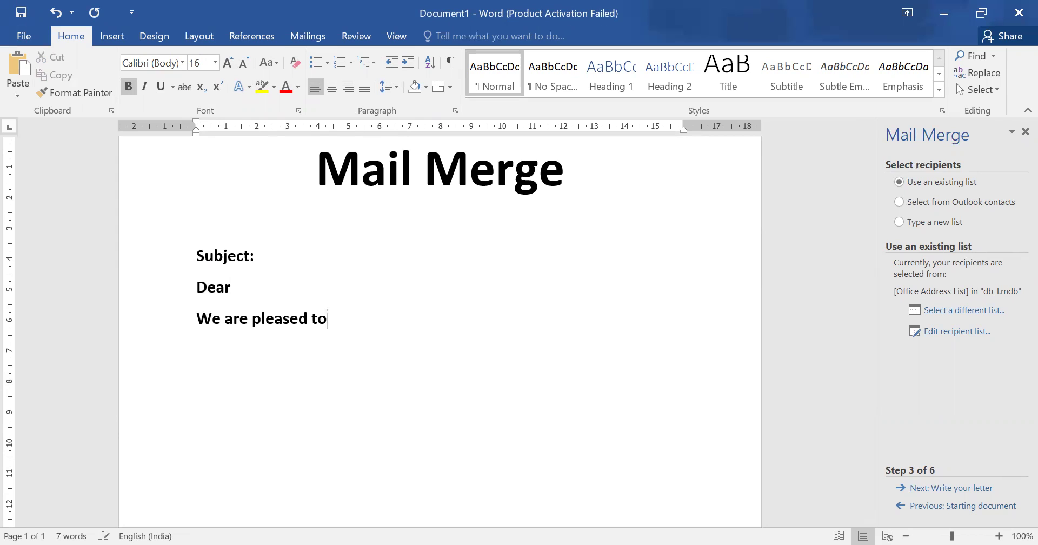
{"action": "type", "text": " inform you "}
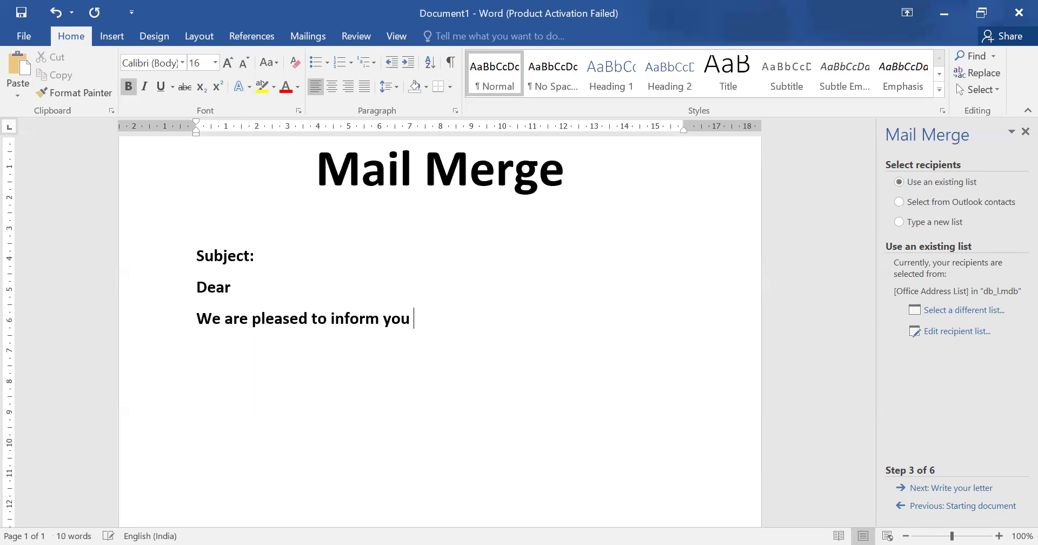
{"action": "type", "text": "that you have "}
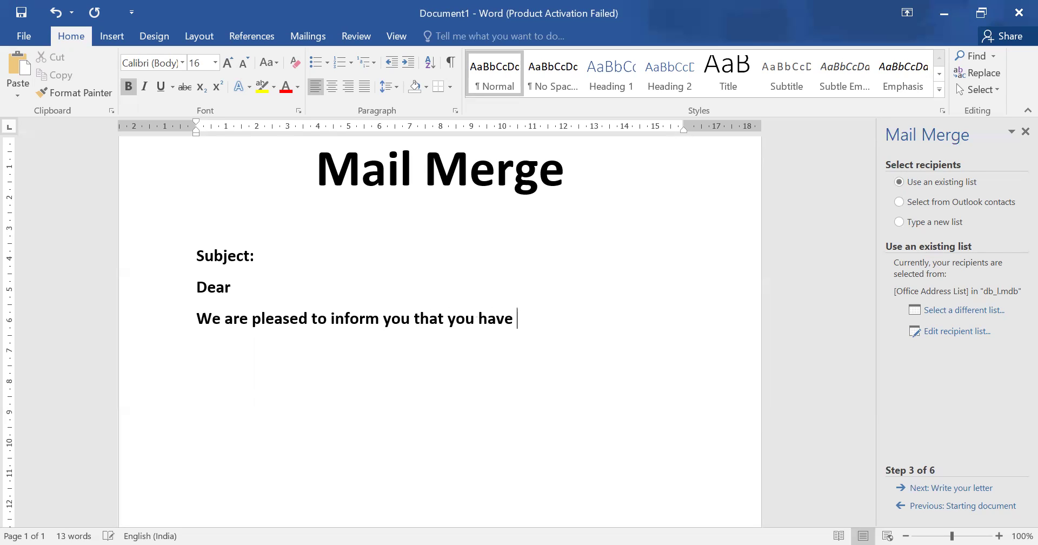
{"action": "type", "text": "se"}
{"action": "key", "text": "BackSpace"}
{"action": "type", "text": "been selec"}
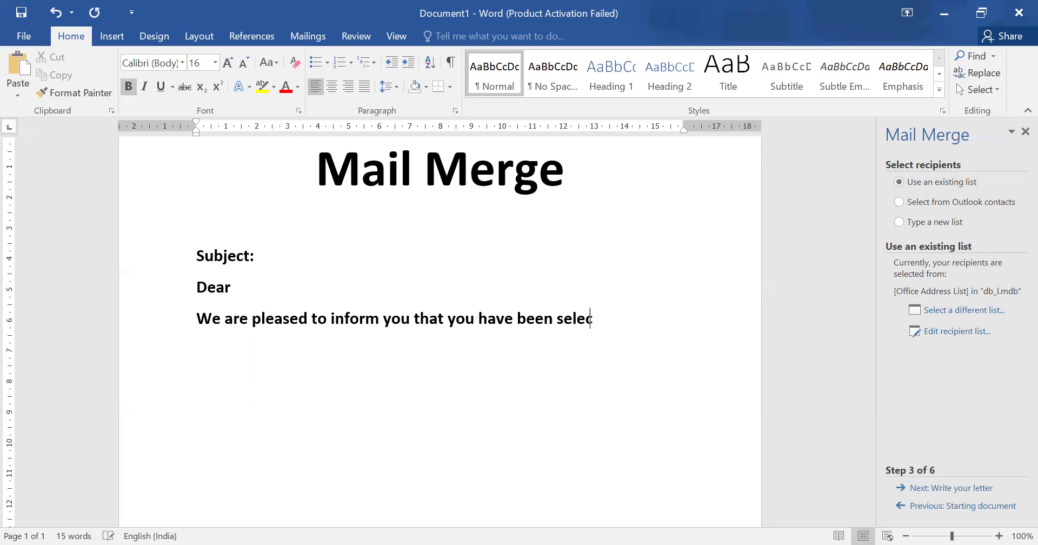
{"action": "type", "text": "ted for"}
{"action": "key", "text": "BackSpace"}
{"action": "key", "text": "BackSpace"}
{"action": "key", "text": "BackSpace"}
{"action": "key", "text": "BackSpace"}
{"action": "type", "text": "as an inte"}
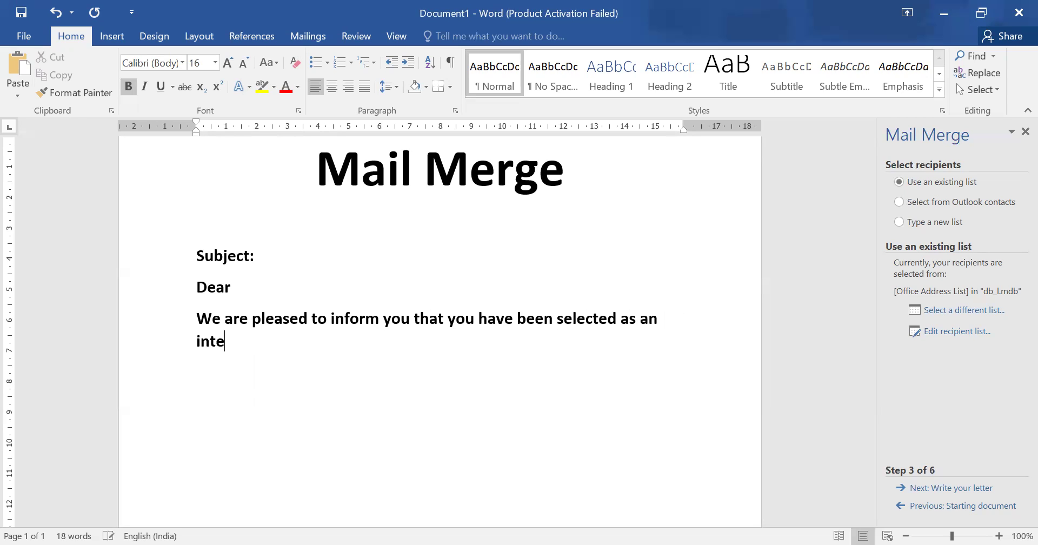
{"action": "type", "text": "rn in"}
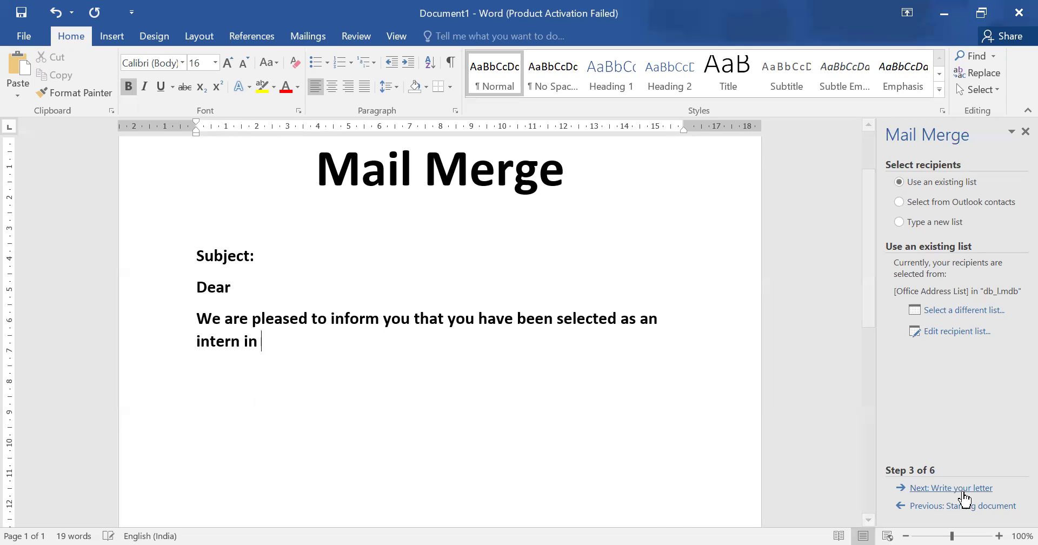
Advance to writing the letter and insert «Company_Name» after 'intern in'.
{"action": "left_click", "coordinate": [964, 490]}
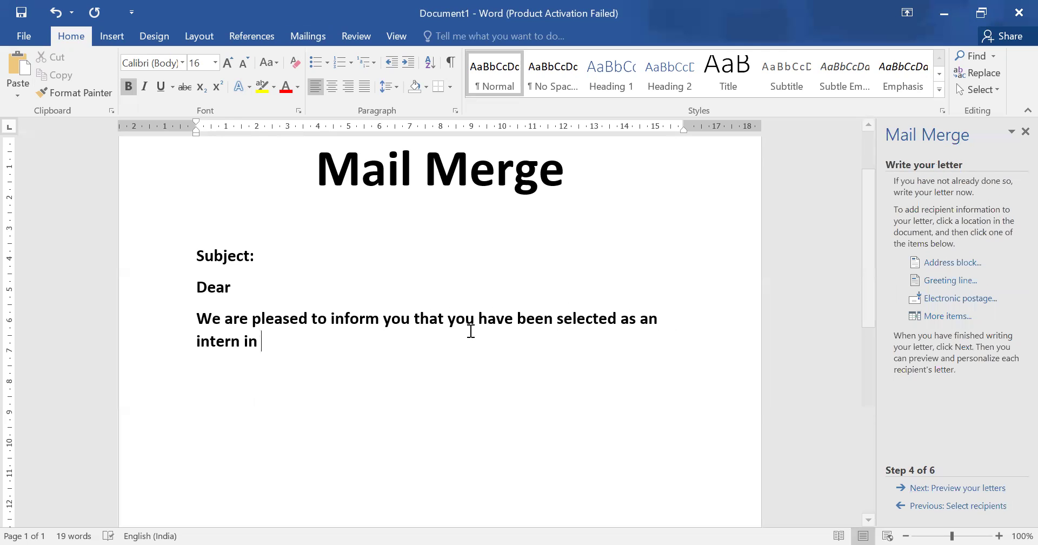
{"action": "left_click", "coordinate": [355, 36]}
{"action": "left_click", "coordinate": [318, 36]}
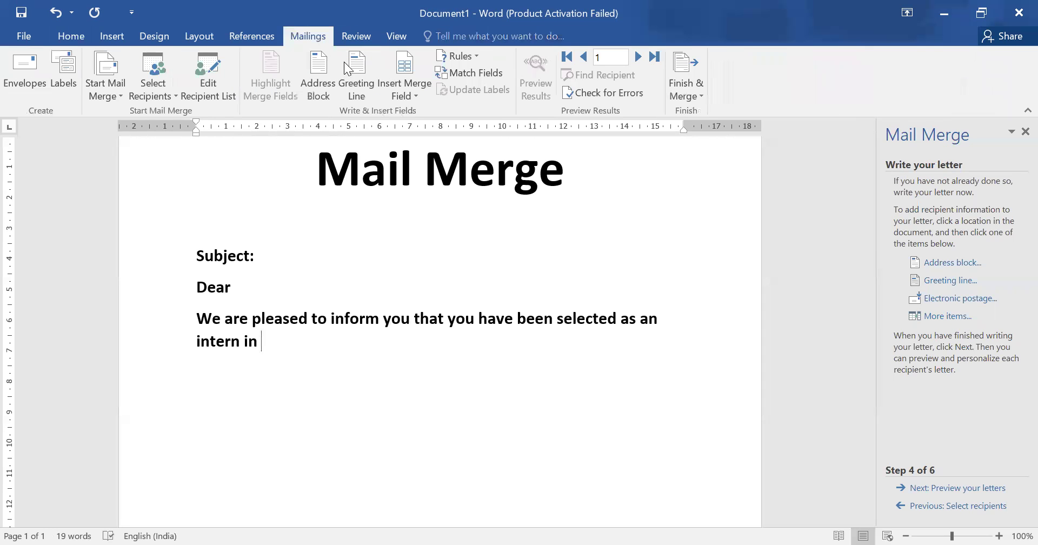
{"action": "left_click", "coordinate": [408, 91]}
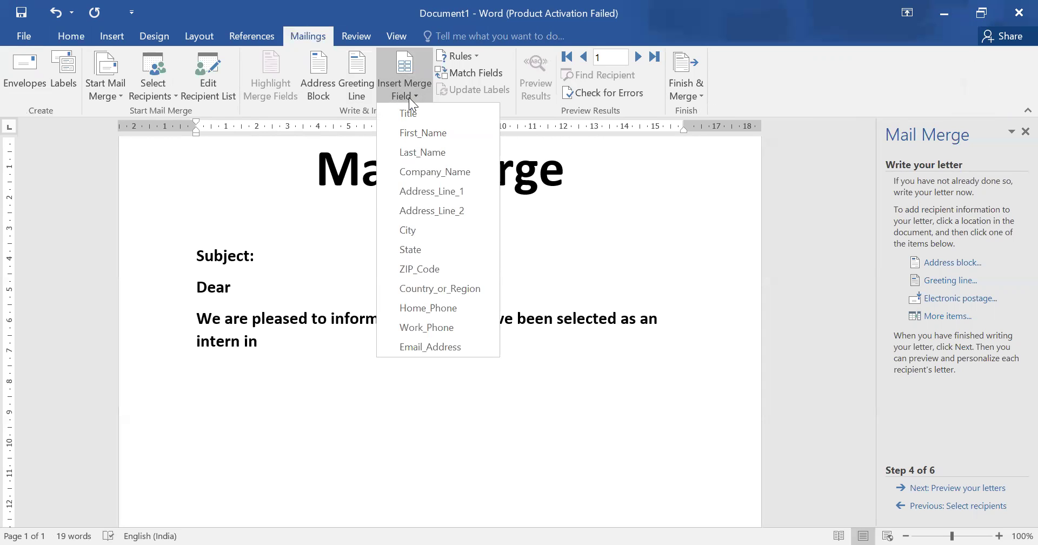
{"action": "left_click", "coordinate": [415, 172]}
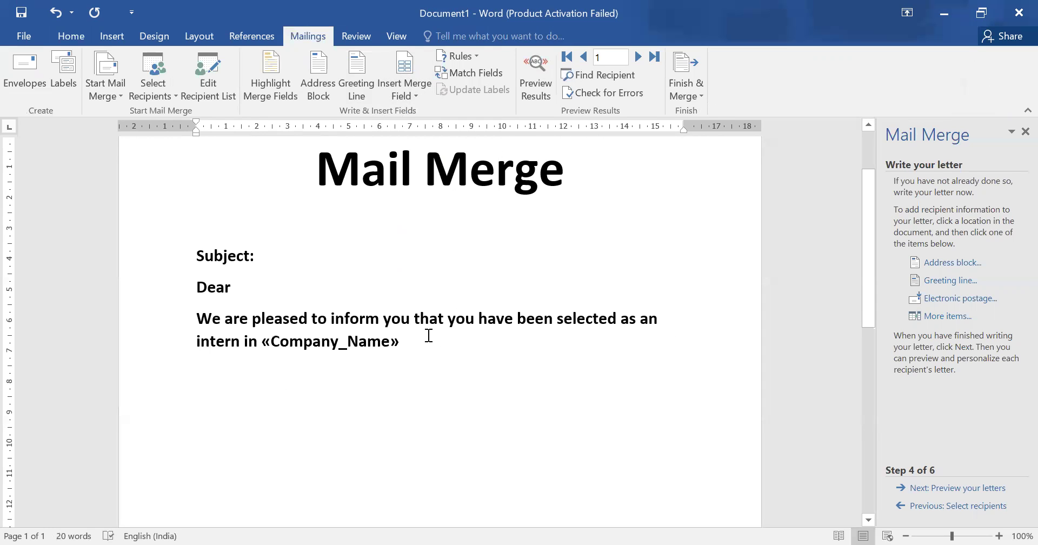
Insert «First_Name» after Dear and type 'Joining Letter in' after Subject:.
{"action": "left_click", "coordinate": [254, 287]}
{"action": "left_click", "coordinate": [407, 97]}
{"action": "left_click", "coordinate": [434, 132]}
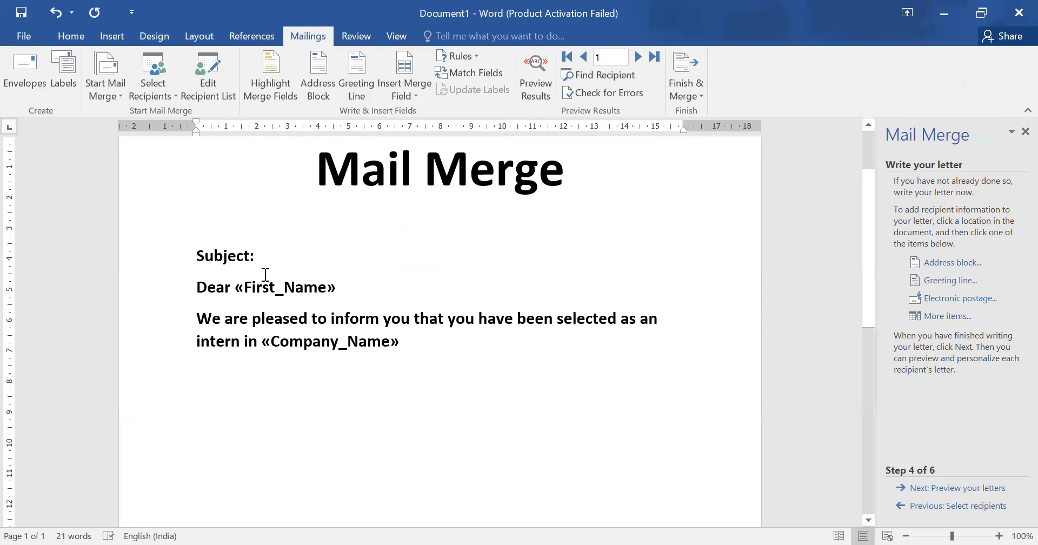
{"action": "left_click", "coordinate": [271, 250]}
{"action": "type", "text": "J"}
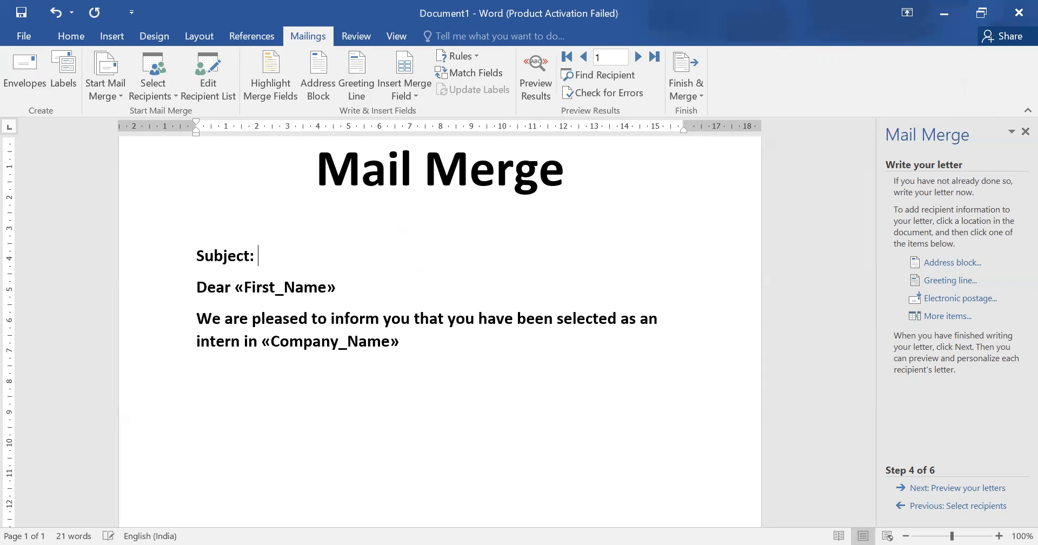
{"action": "type", "text": "oining Let"}
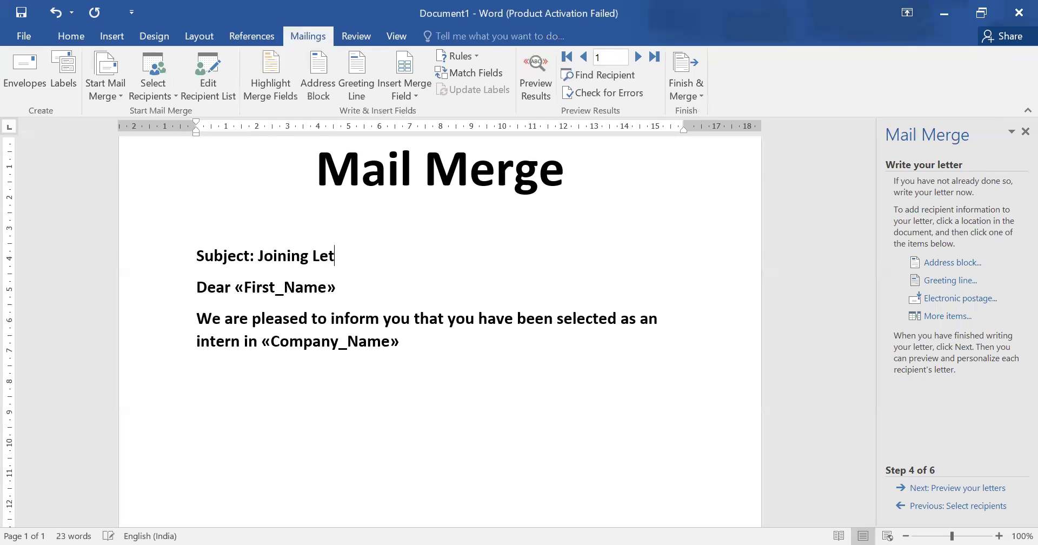
{"action": "type", "text": "ter in"}
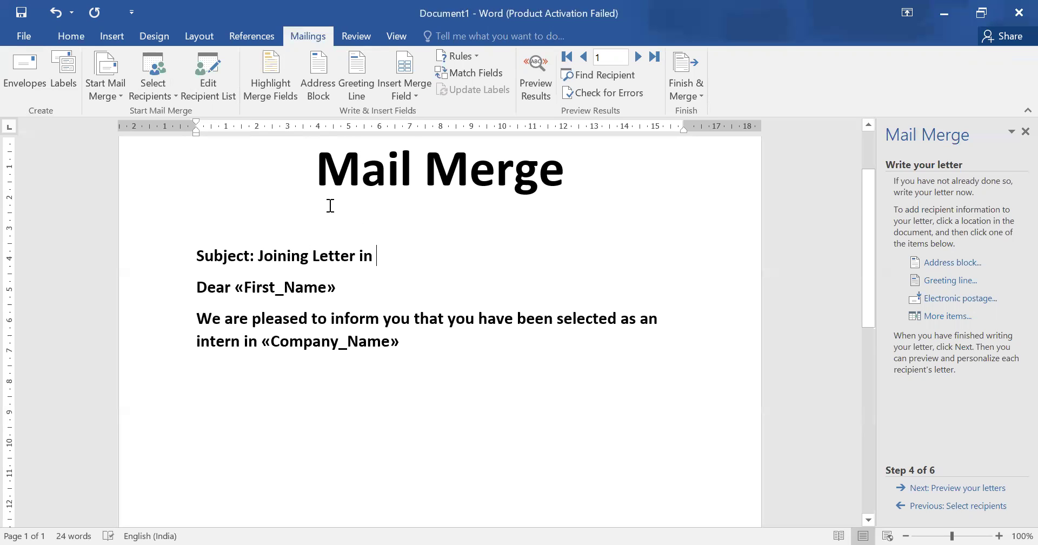
{"action": "left_click", "coordinate": [418, 90]}
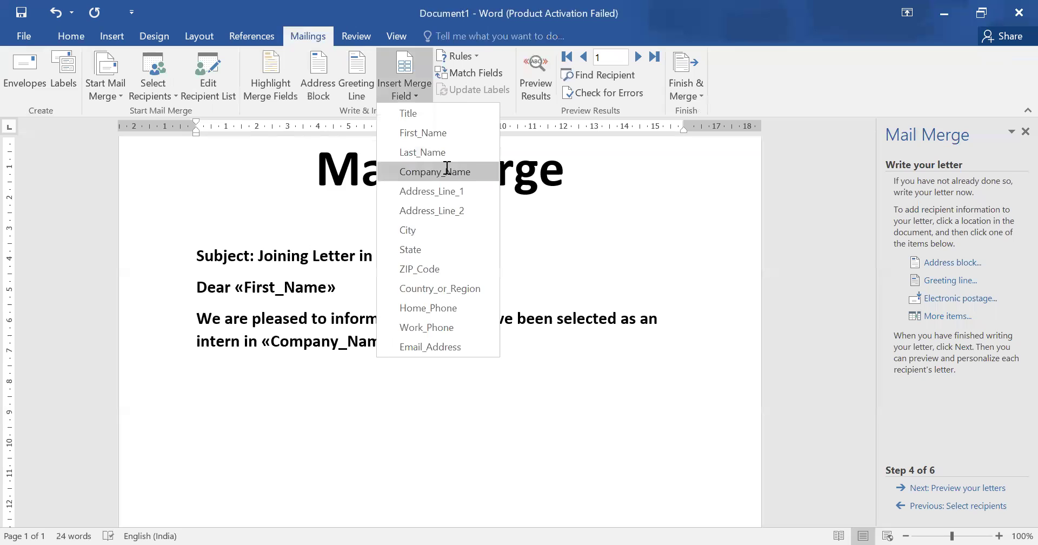
End the subject with «Company_Name» and add «Title» fields on a new line below the heading.
{"action": "left_click", "coordinate": [448, 172]}
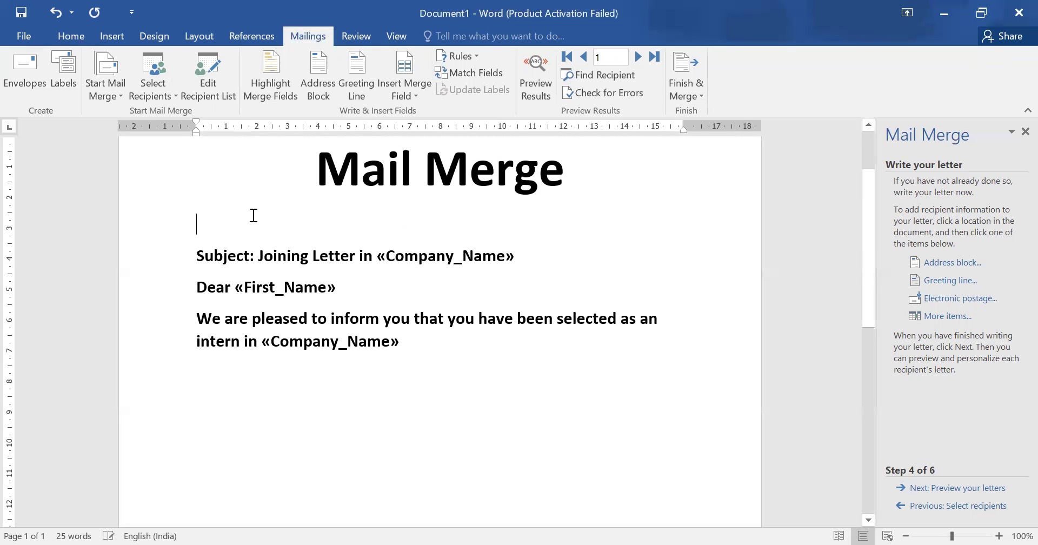
{"action": "key", "text": "Return"}
{"action": "key", "text": "Return"}
{"action": "key", "text": "Up"}
{"action": "key", "text": "Up"}
{"action": "key", "text": "Up"}
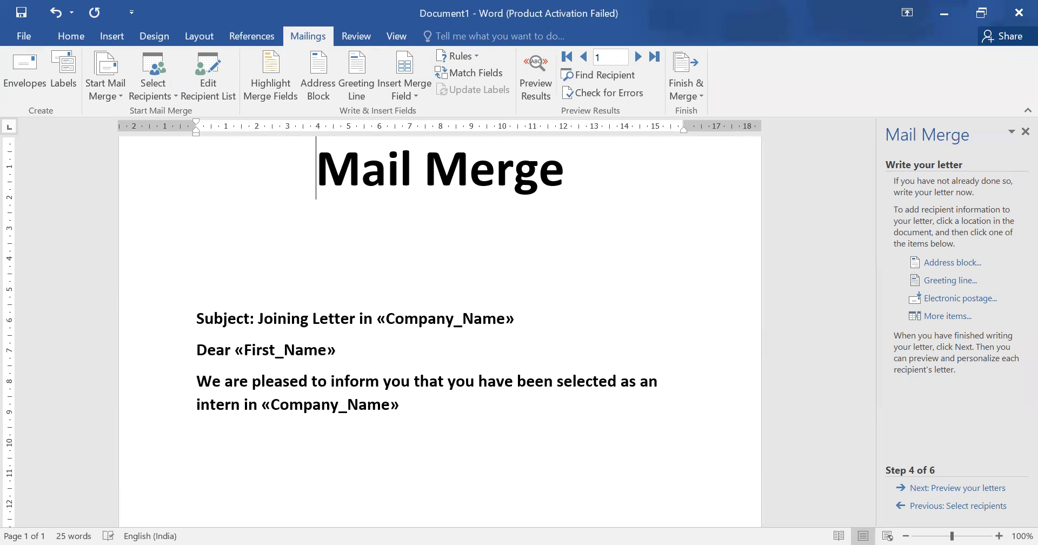
{"action": "key", "text": "Down"}
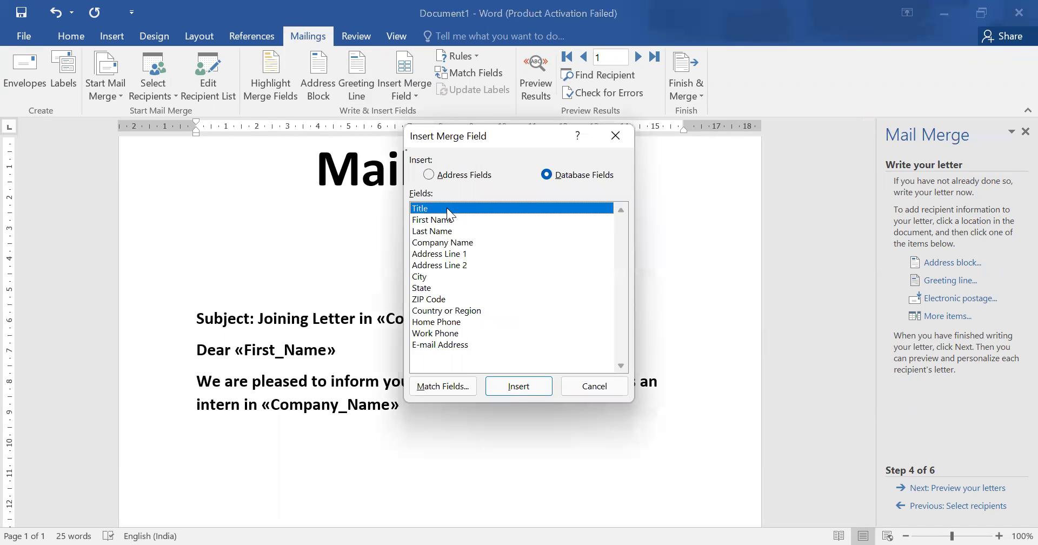
{"action": "left_click", "coordinate": [518, 395]}
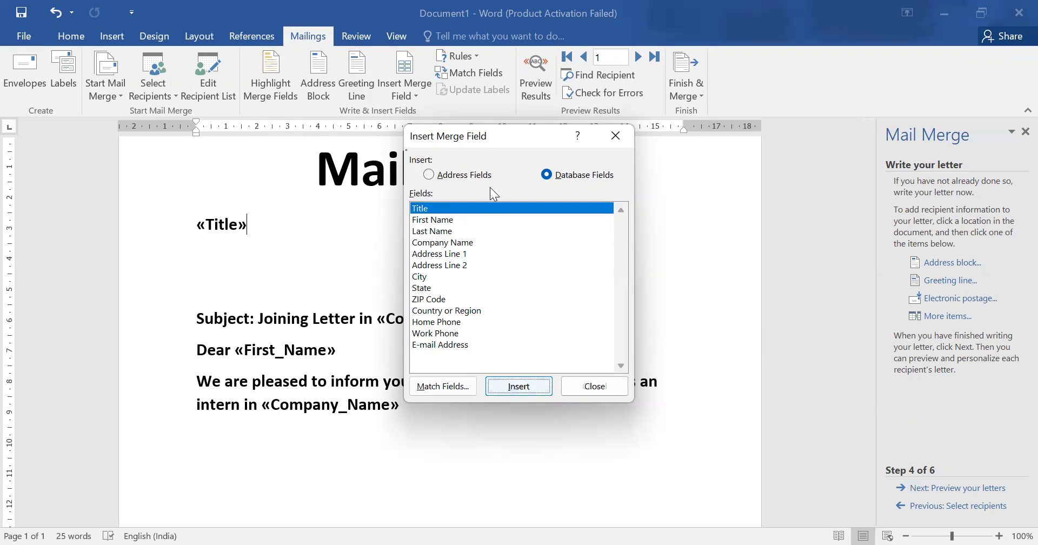
{"action": "key", "text": "Return"}
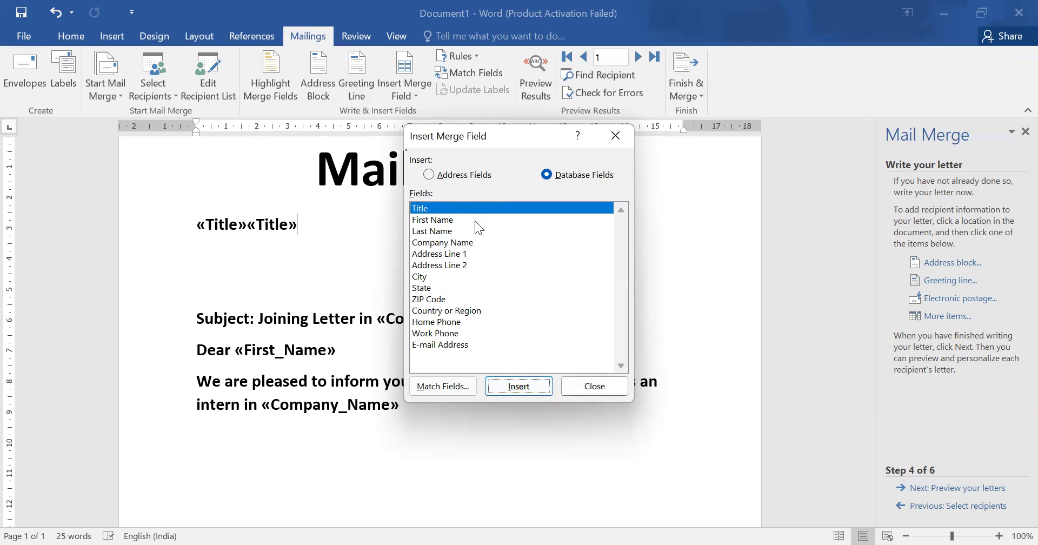
{"action": "left_click", "coordinate": [597, 385]}
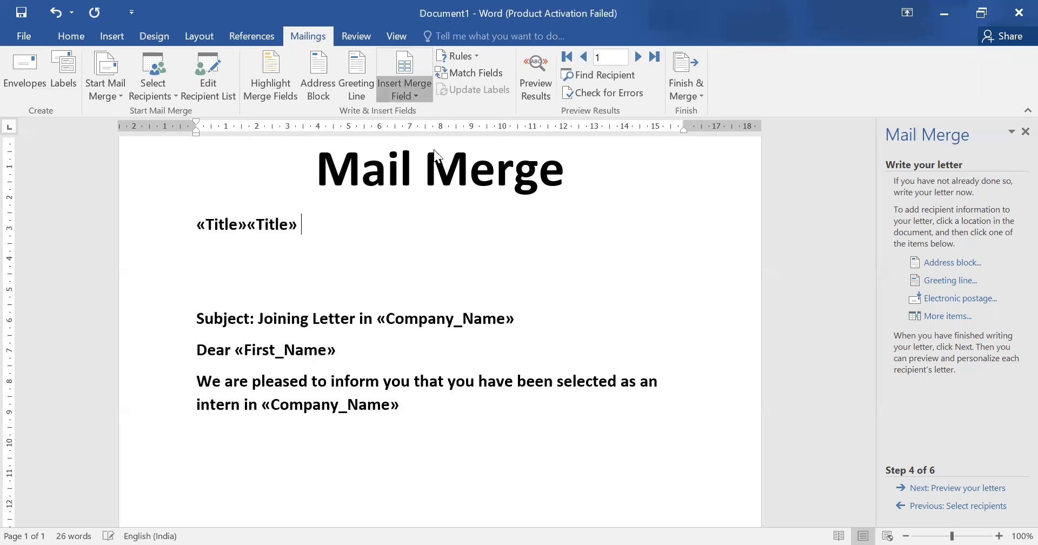
Add «First_Name» «Last_Name» after the title, then «Address_Line_1» «State» on the next line.
{"action": "left_click", "coordinate": [415, 91]}
{"action": "left_click", "coordinate": [435, 134]}
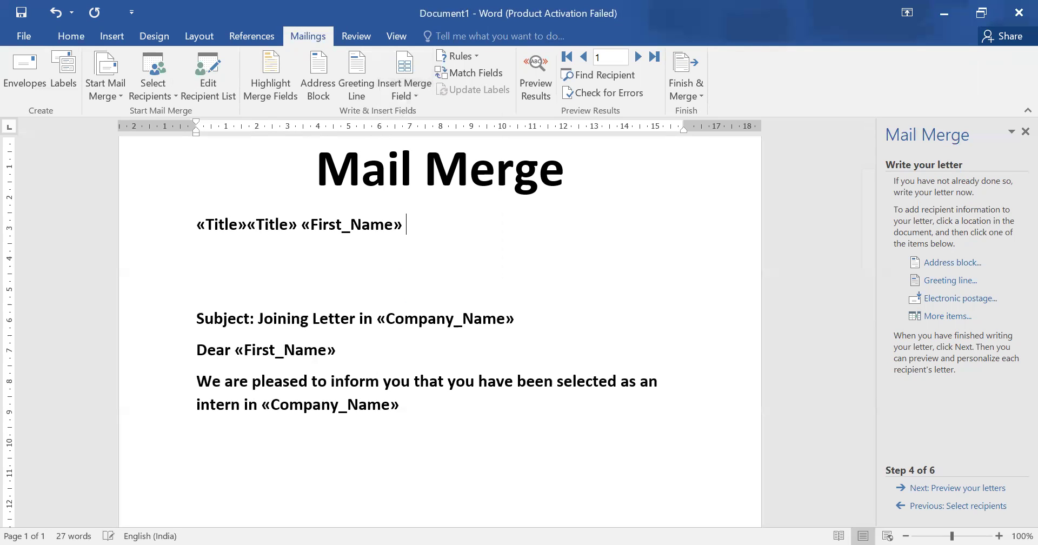
{"action": "left_click", "coordinate": [410, 98]}
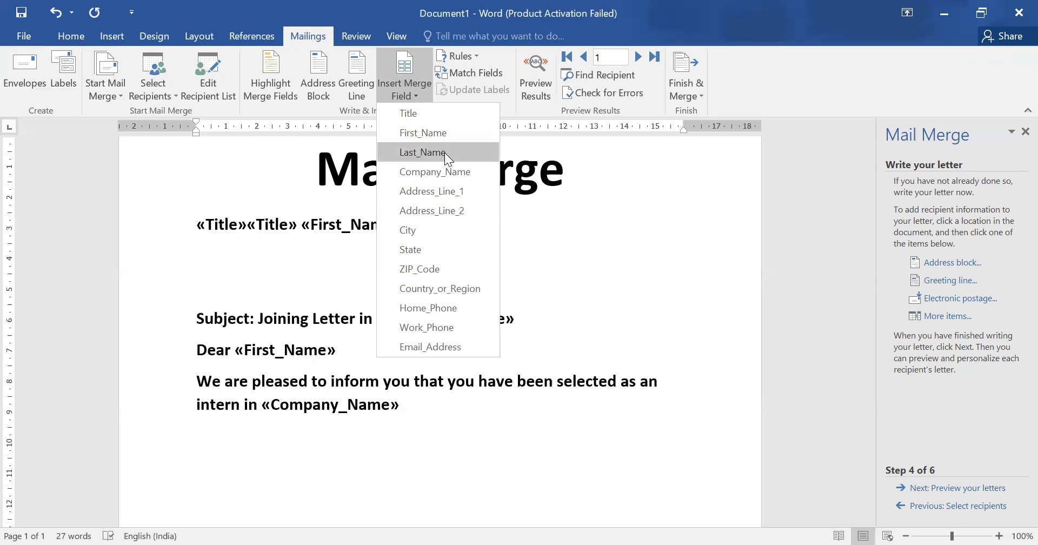
{"action": "left_click", "coordinate": [445, 153]}
{"action": "key", "text": "Return"}
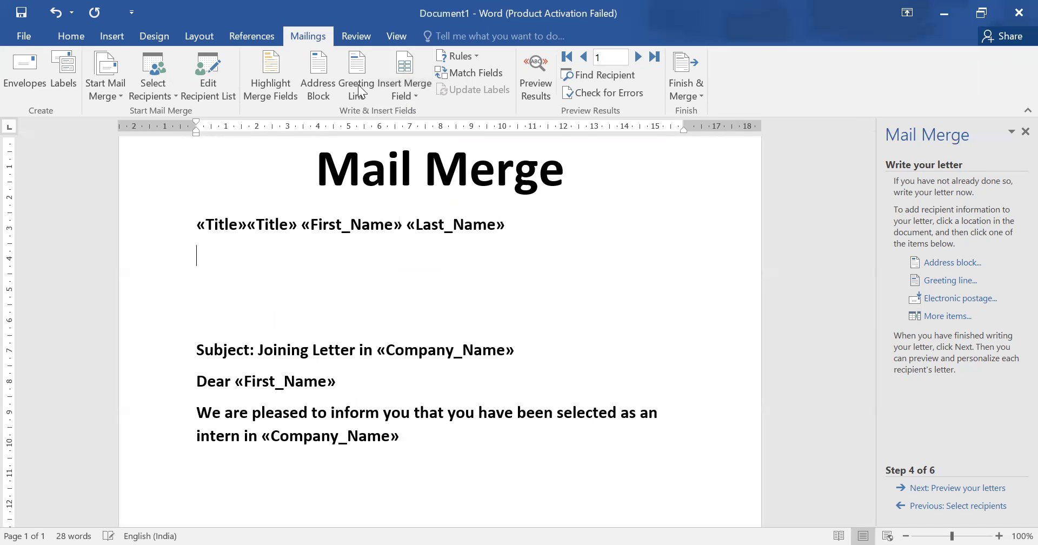
{"action": "left_click", "coordinate": [413, 90]}
{"action": "left_click", "coordinate": [429, 190]}
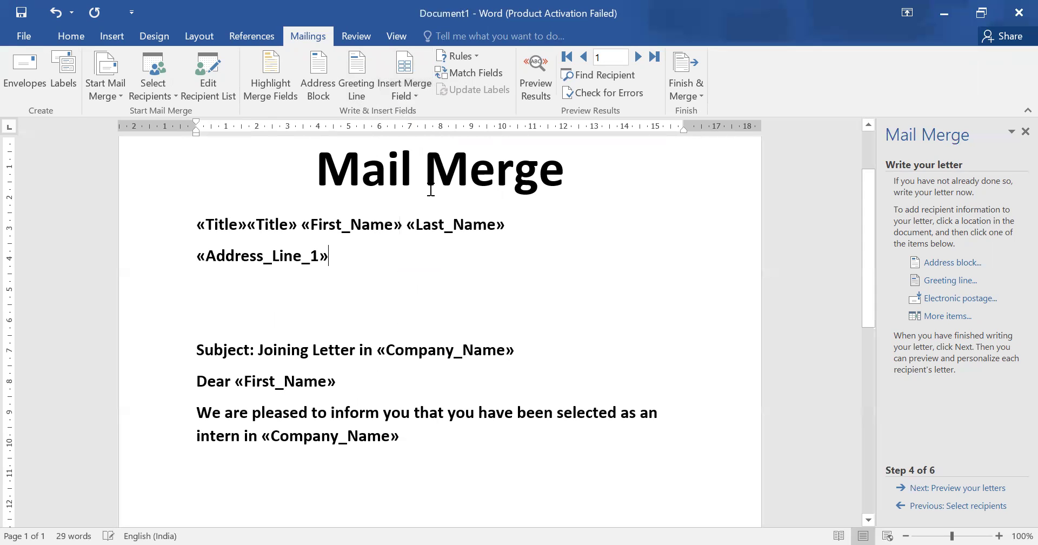
{"action": "left_click", "coordinate": [405, 91]}
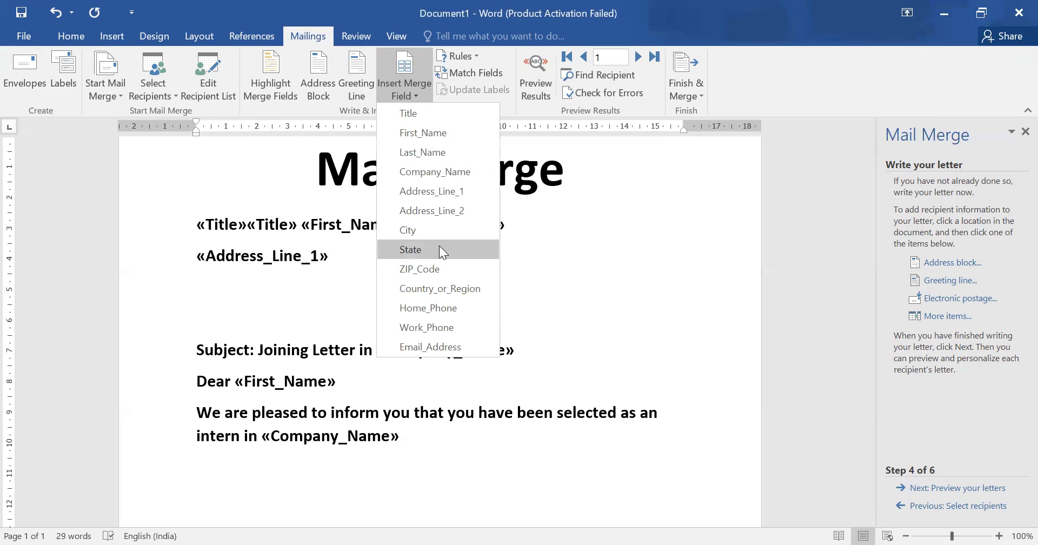
{"action": "left_click", "coordinate": [439, 249]}
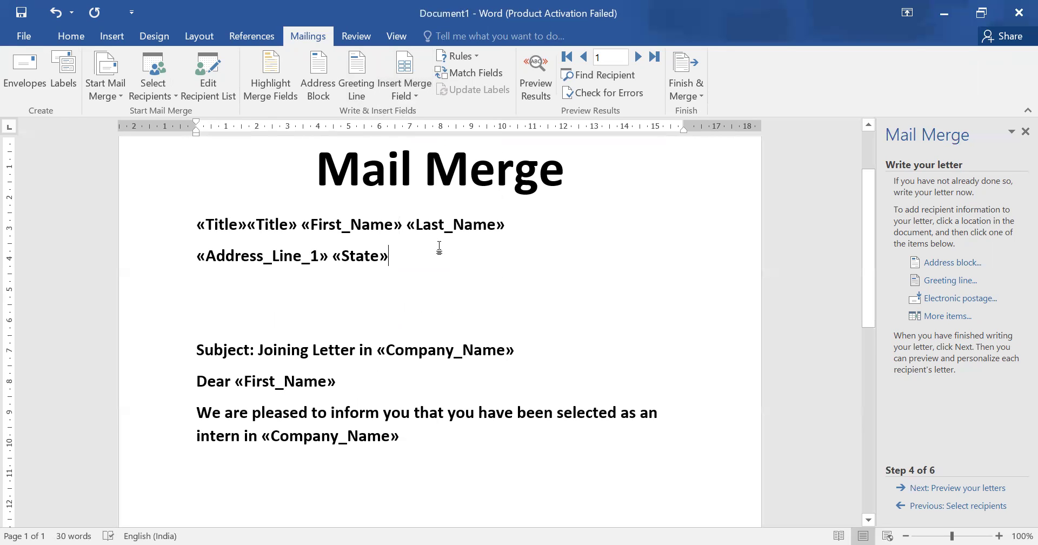
{"action": "key", "text": "Left"}
{"action": "key", "text": "Left"}
{"action": "key", "text": "Left"}
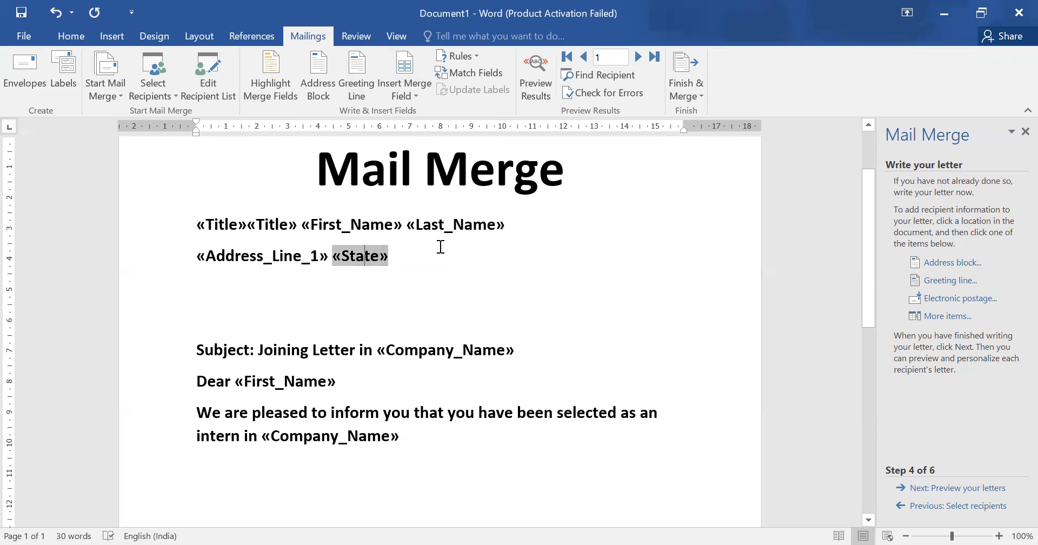
{"action": "key", "text": "Left"}
{"action": "key", "text": "Left"}
{"action": "key", "text": "Left"}
{"action": "key", "text": "Left"}
{"action": "key", "text": "Left"}
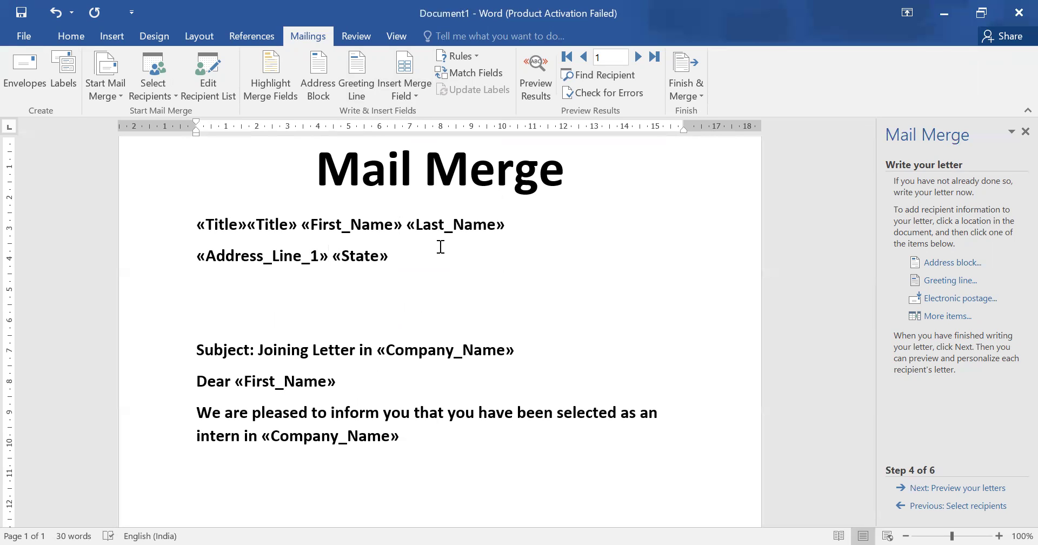
Put «State» on its own line and delete the second «Title» field from the name line.
{"action": "key", "text": "Return"}
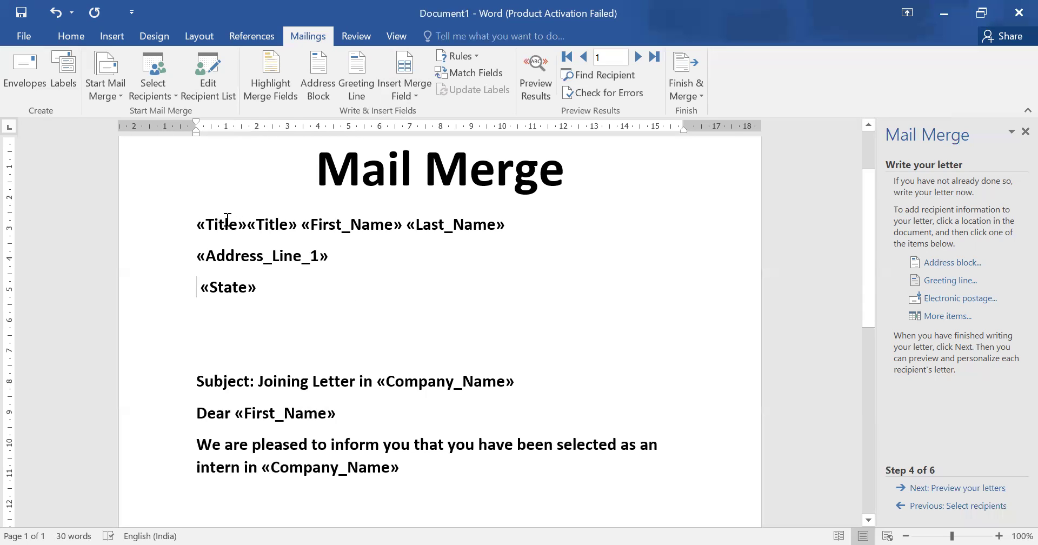
{"action": "left_click", "coordinate": [249, 229]}
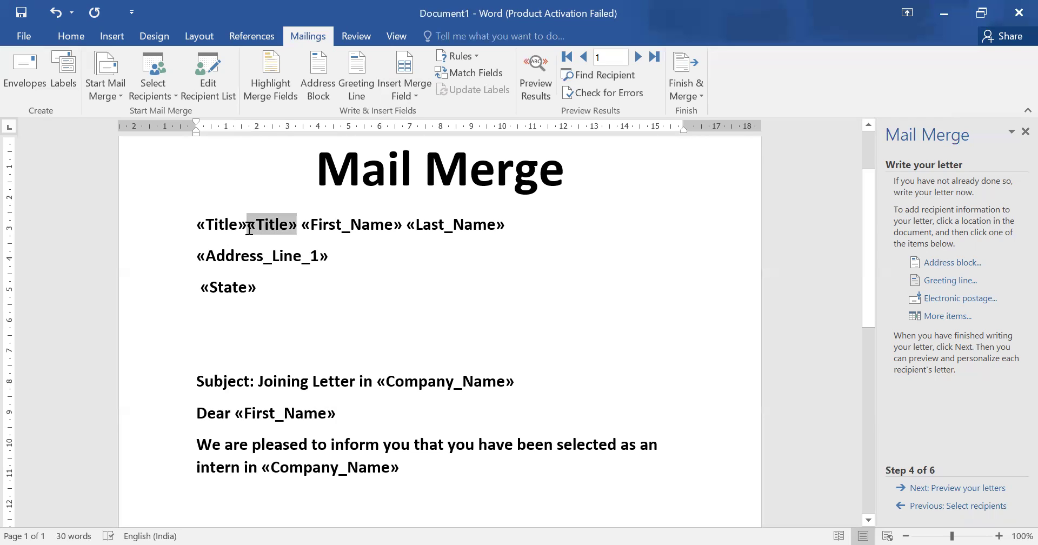
{"action": "double_click", "coordinate": [249, 229]}
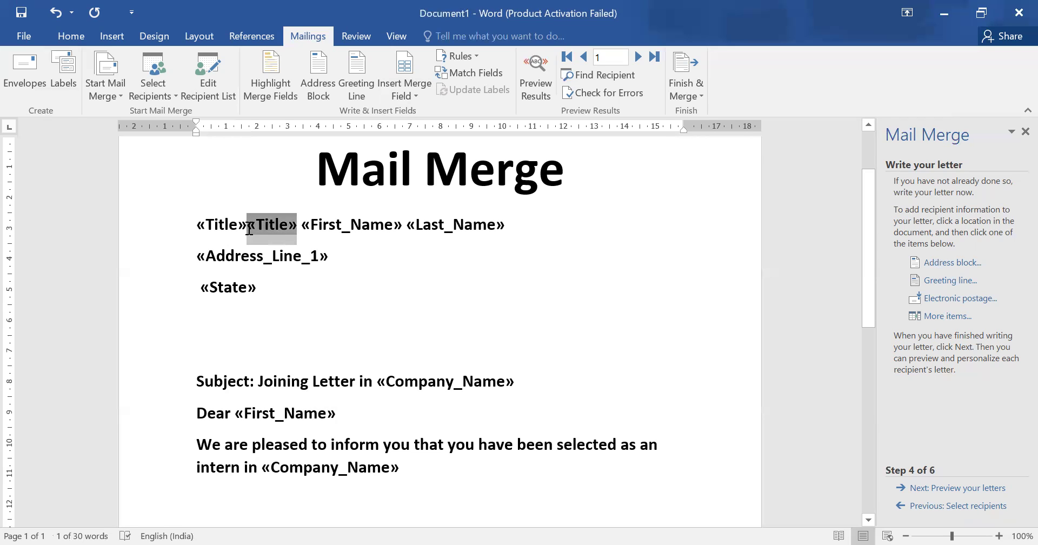
{"action": "key", "text": "Delete"}
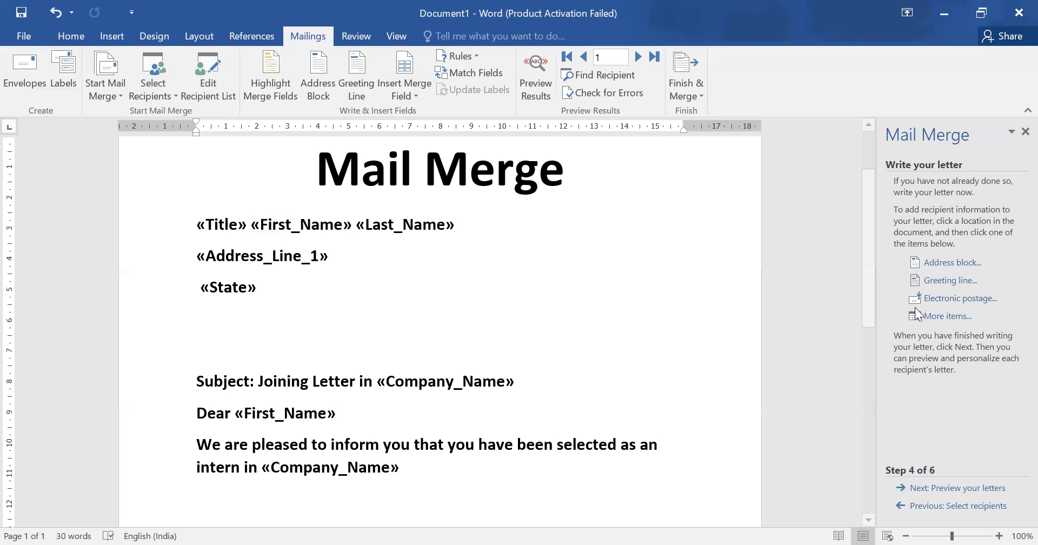
Preview the merged letter up to recipient 2, then advance to Step 6, Complete the merge.
{"action": "left_click", "coordinate": [969, 488]}
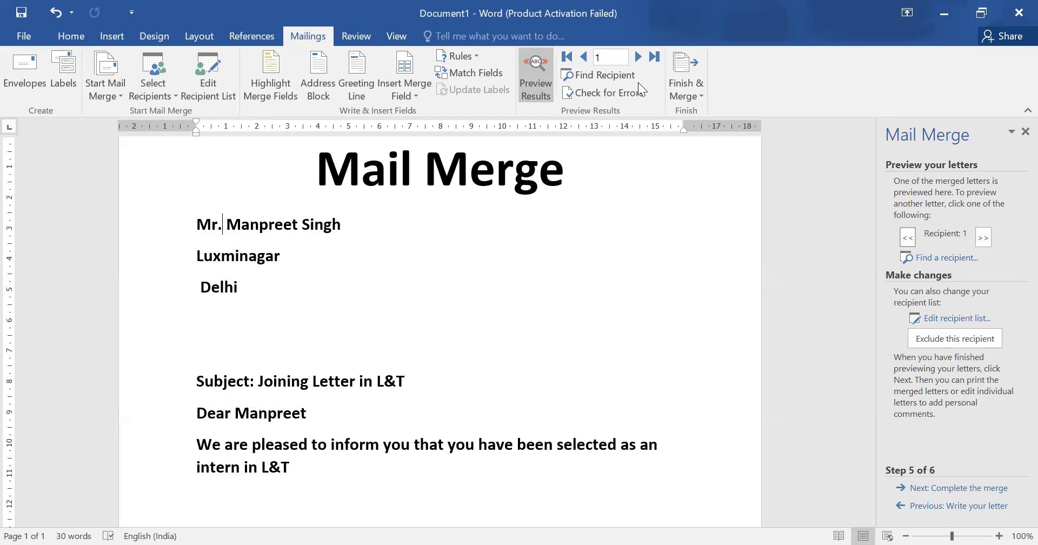
{"action": "left_click", "coordinate": [983, 237]}
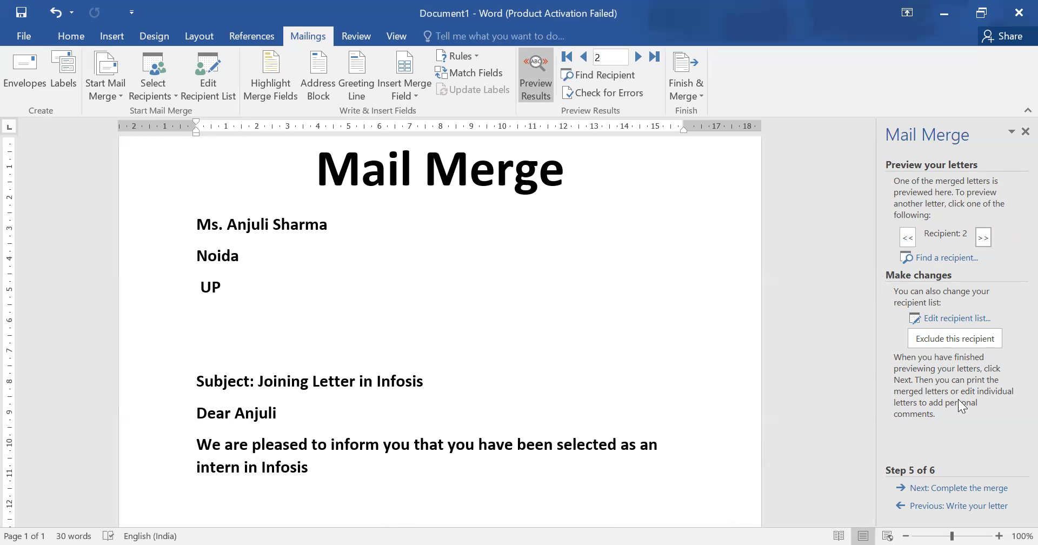
{"action": "left_click", "coordinate": [983, 489]}
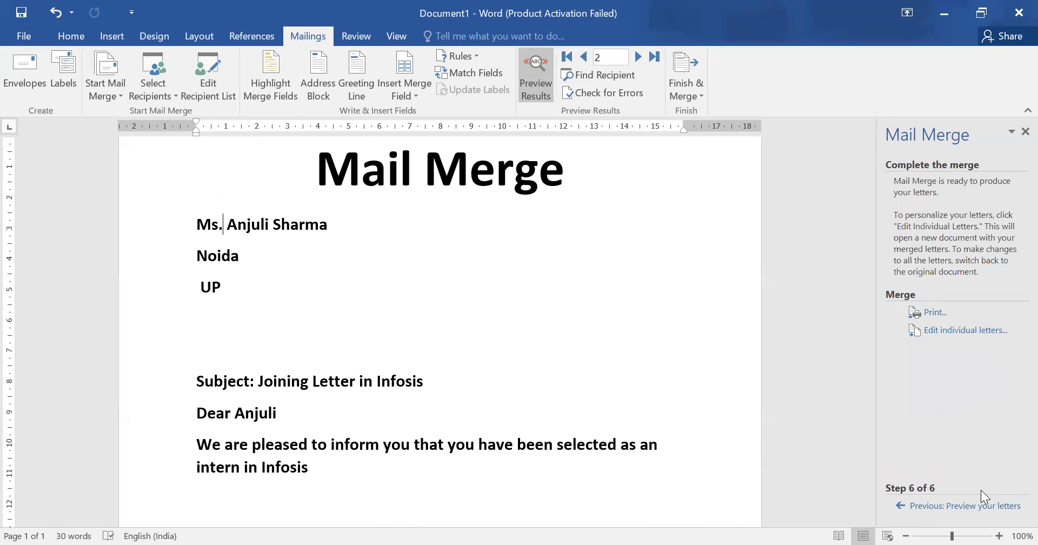